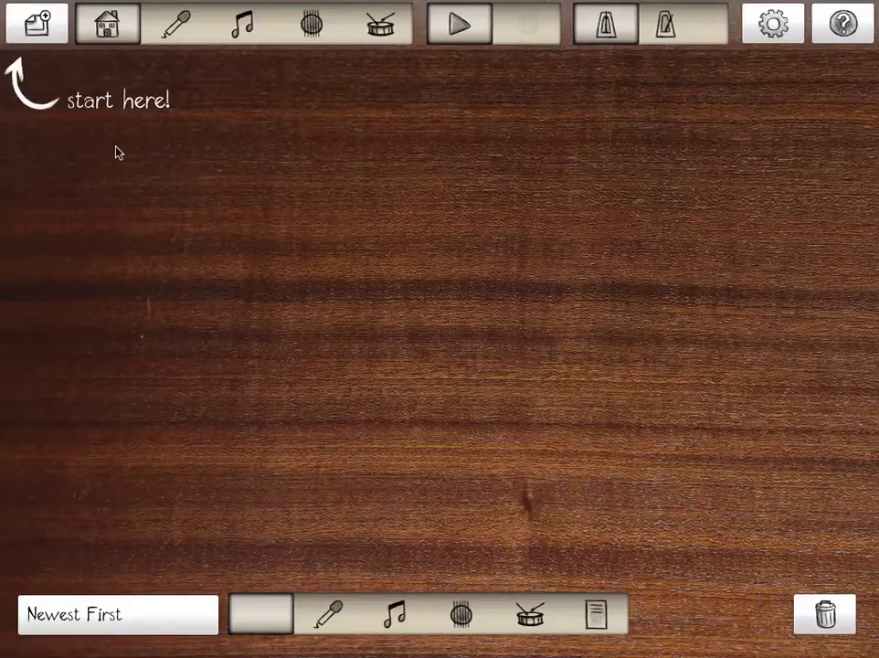
Step: Get an inspirational quote, then create a new lyric idea with the first line "I can write a verse"
click(36, 24)
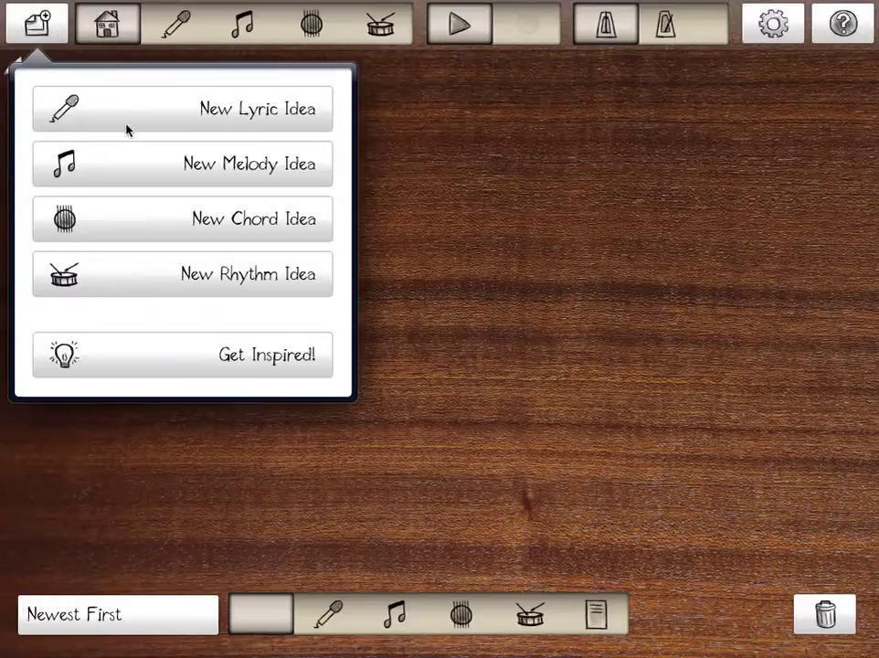
click(141, 361)
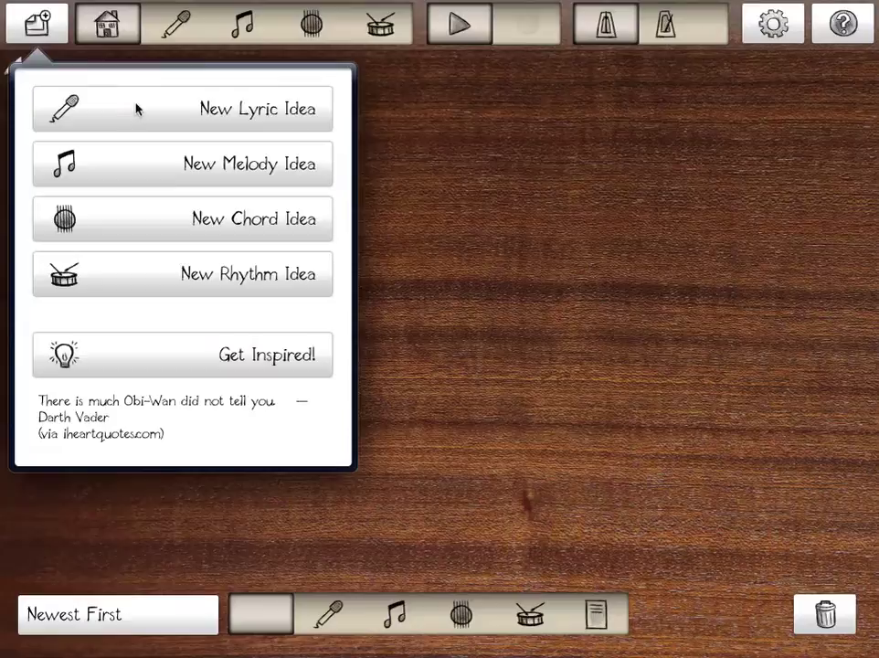
click(150, 117)
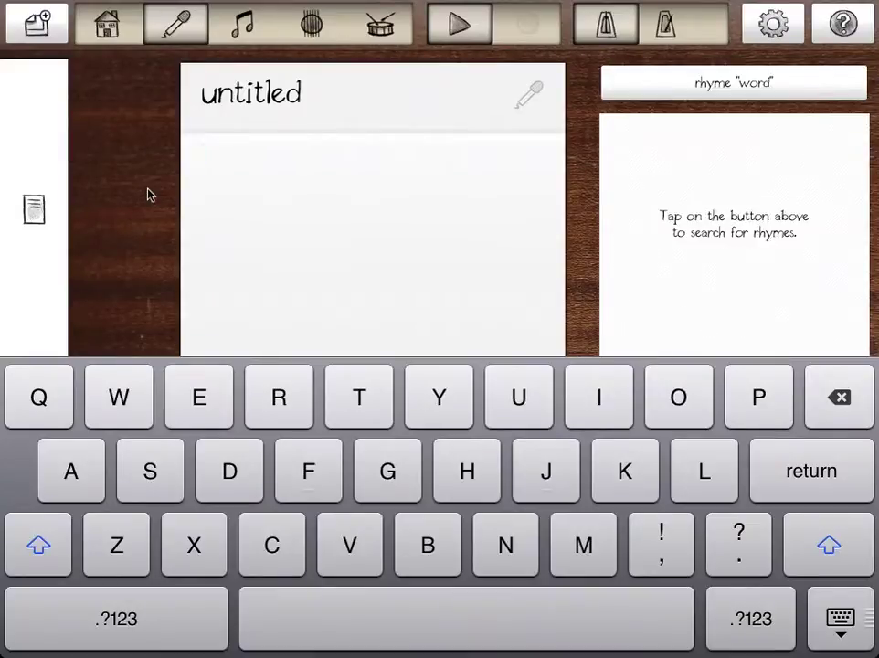
text(I can write a verse)
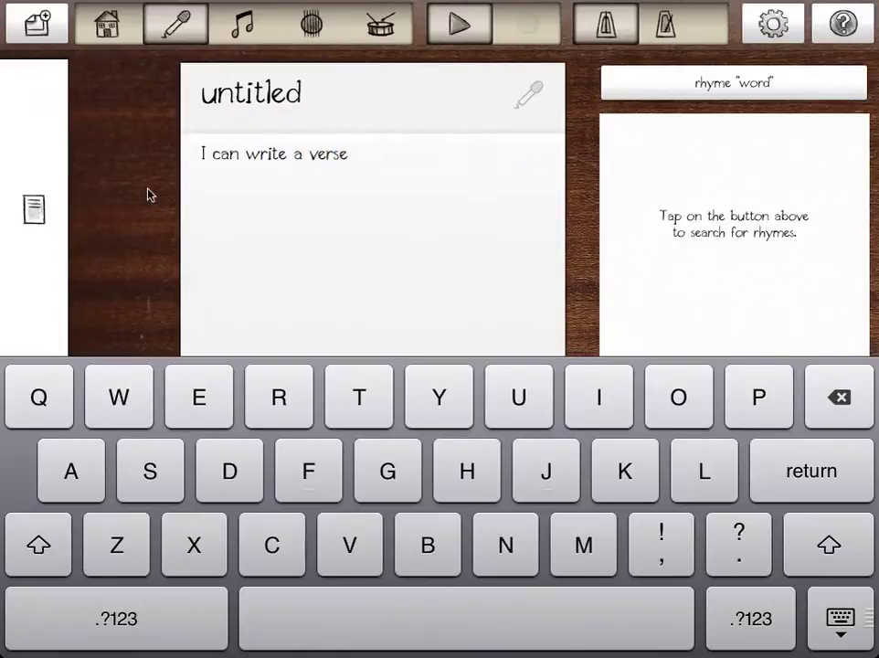
key(Return)
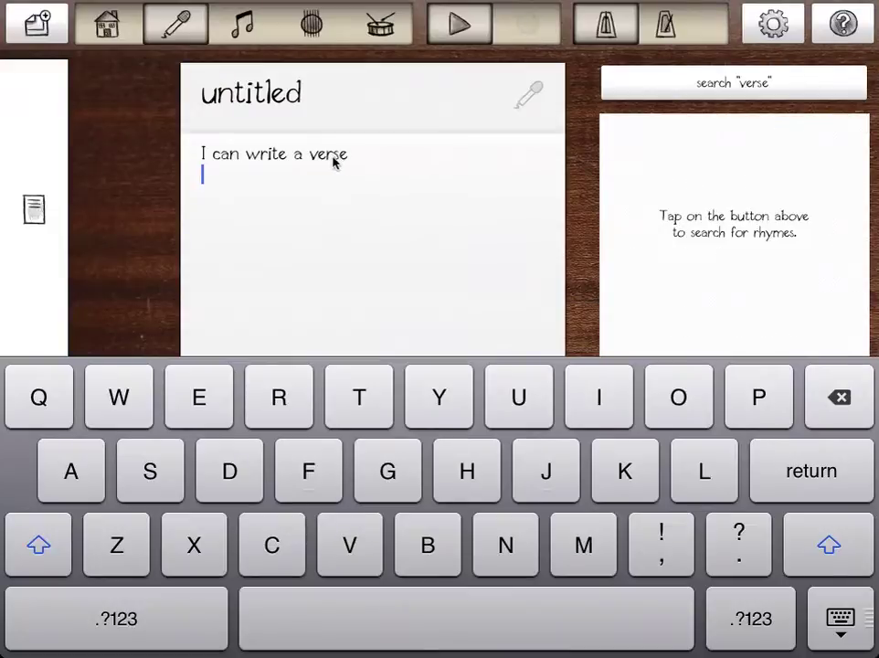
Step: Look up rhymes for "verse" and add the second line "Can't be any worse", inserting the suggested rhyme "worse"
click(683, 82)
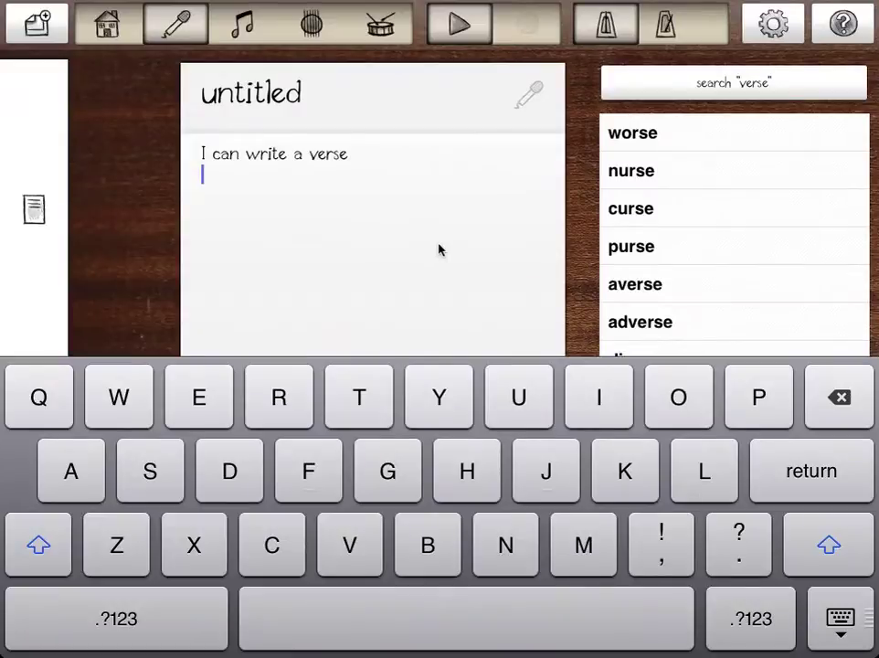
text(Can't be any)
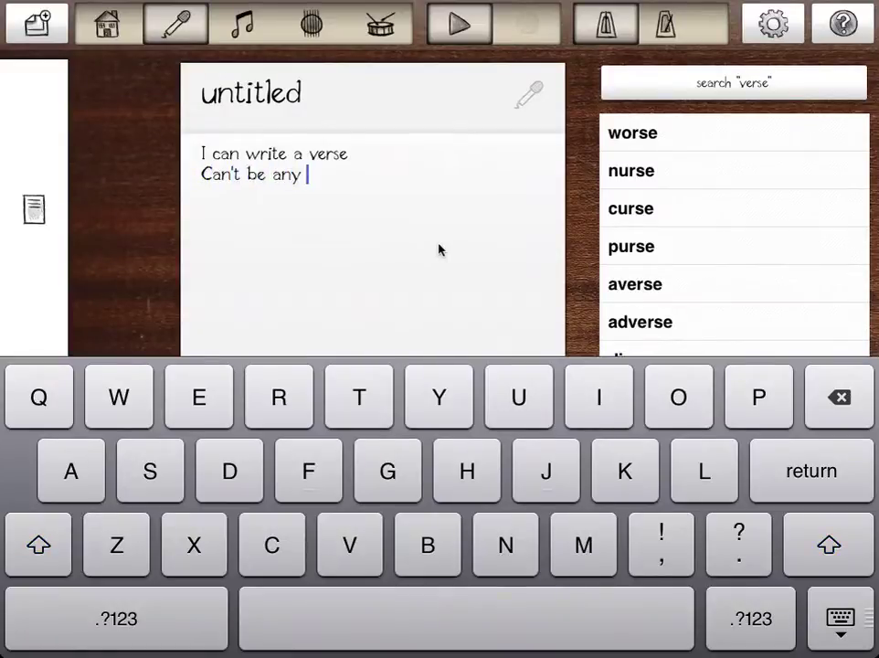
click(698, 129)
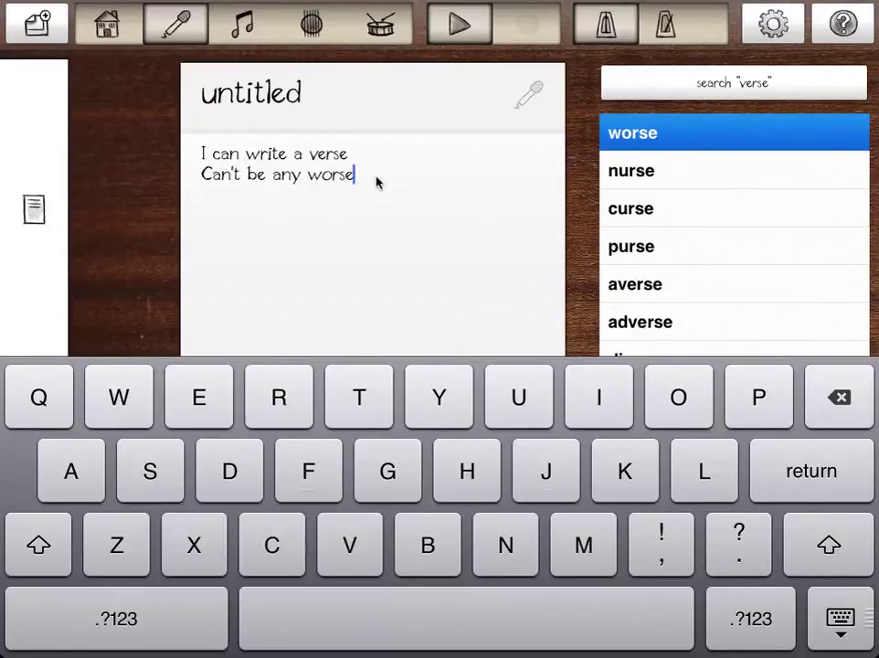
key(Return)
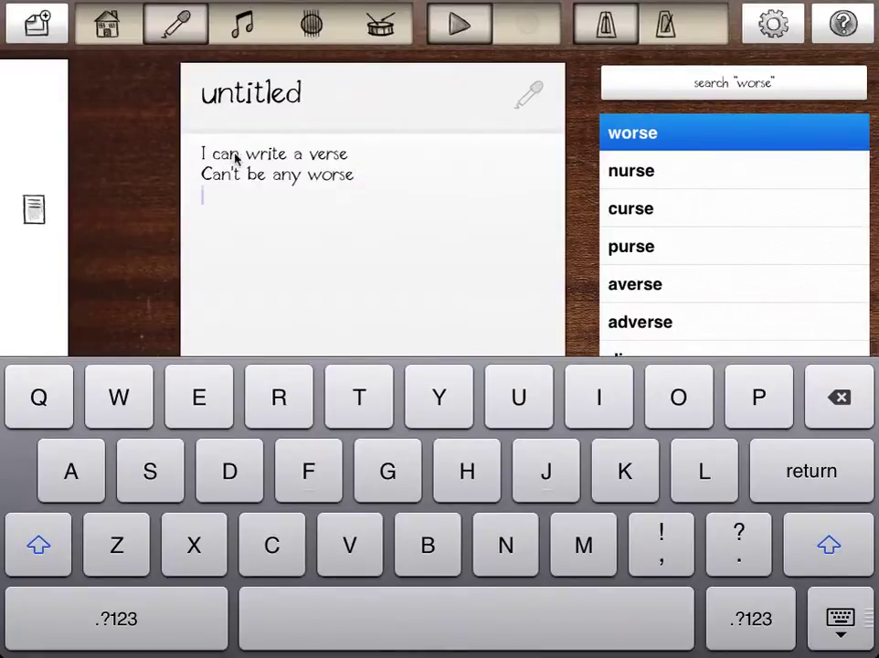
Step: Look up rhymes for the word "any" in the second lyric line
click(291, 176)
double_click(289, 176)
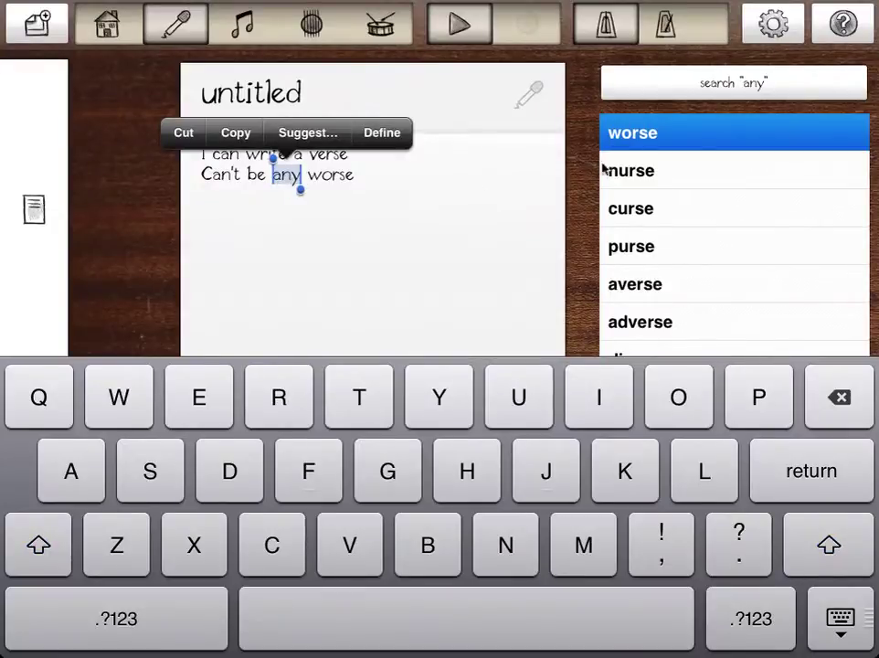
click(740, 84)
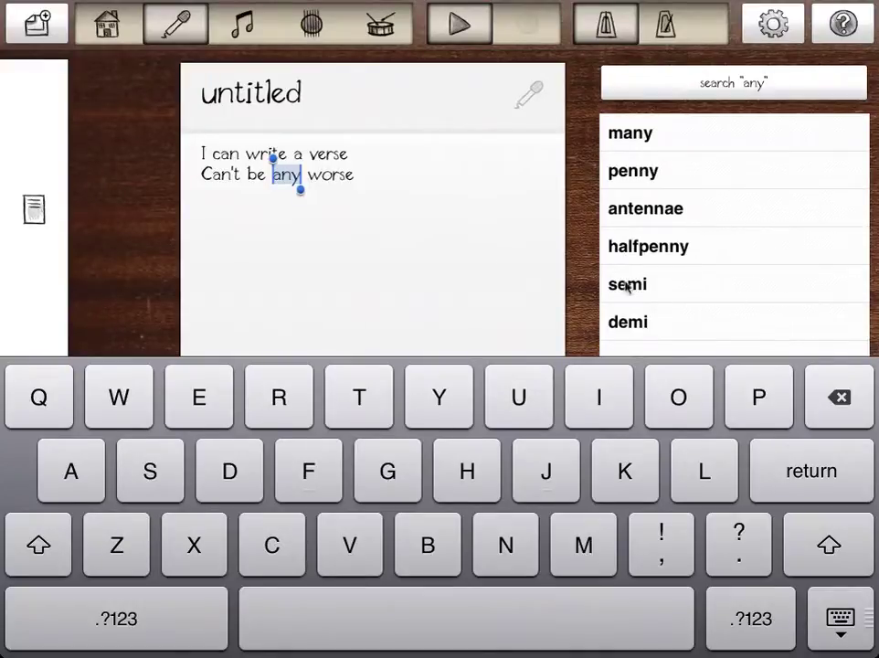
Step: Add the third lyric line "Than the time I tried before" below the second line
click(346, 204)
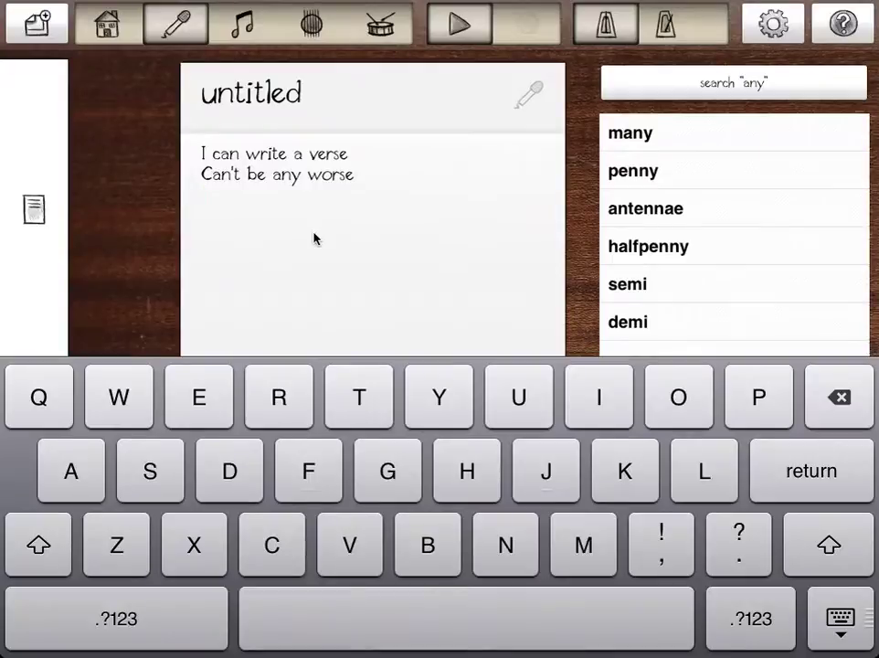
text(Than the tim)
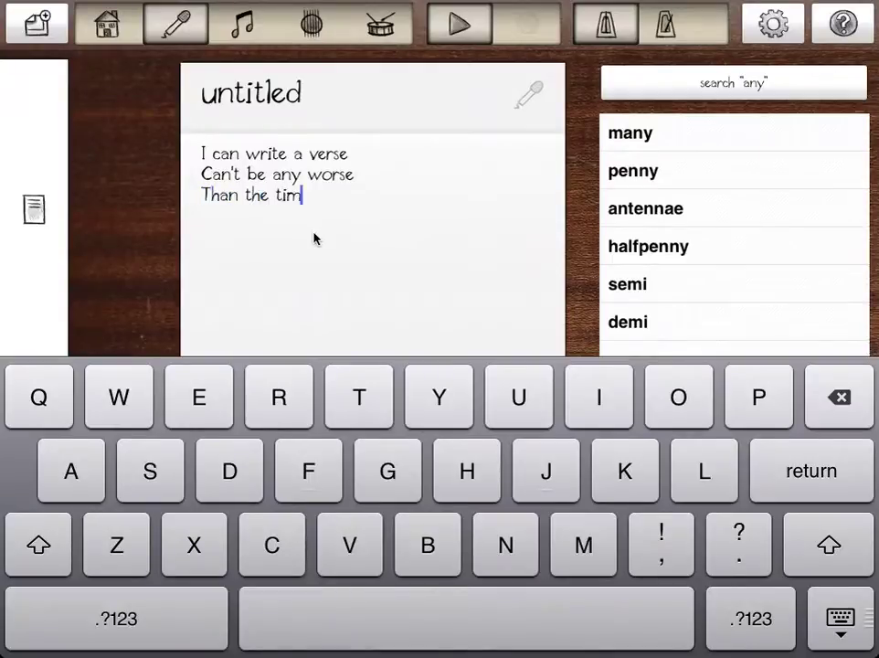
text(e I tried before)
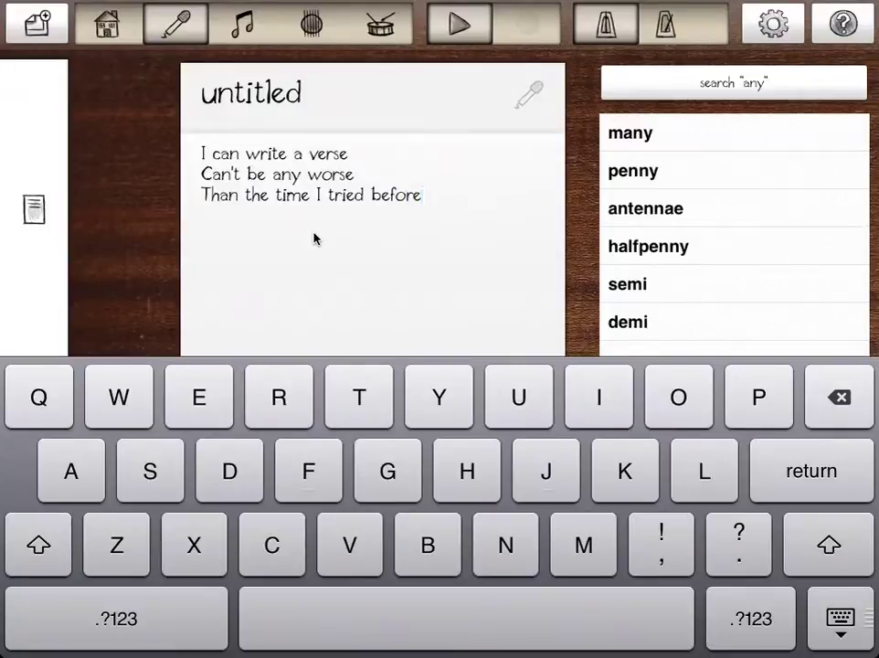
key(Return)
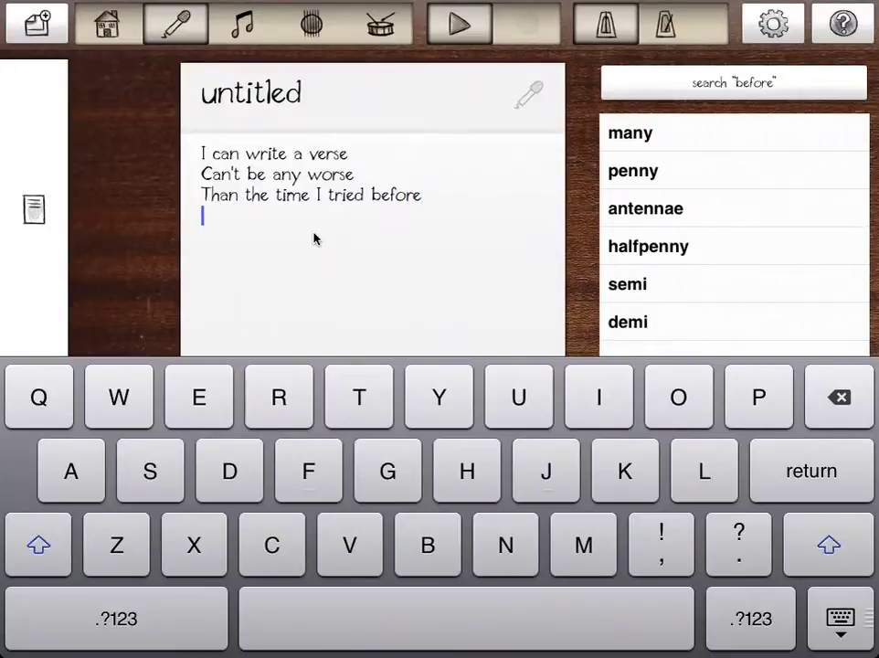
Step: Rename the untitled lyric idea as "worst verse ever"
click(250, 102)
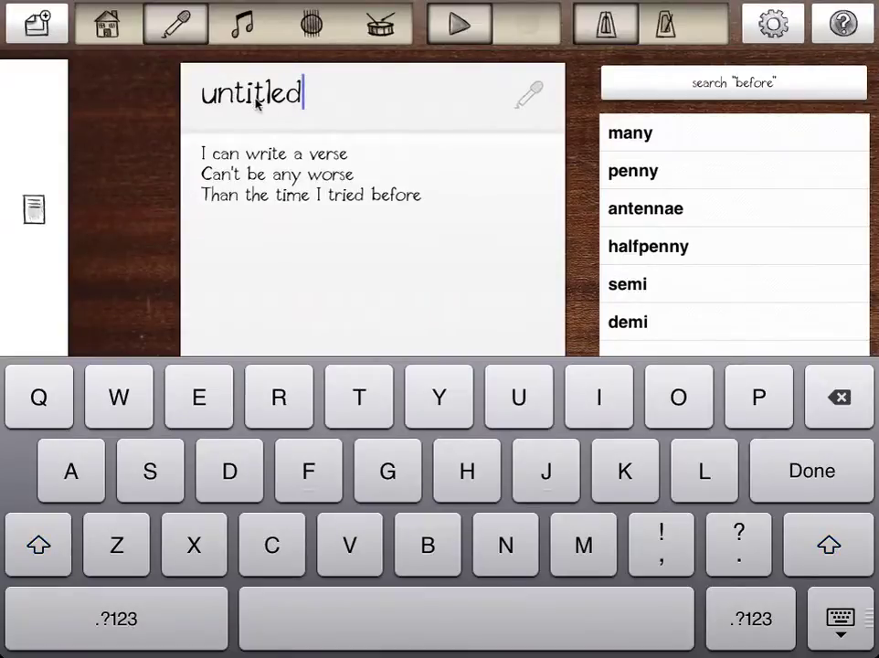
double_click(255, 99)
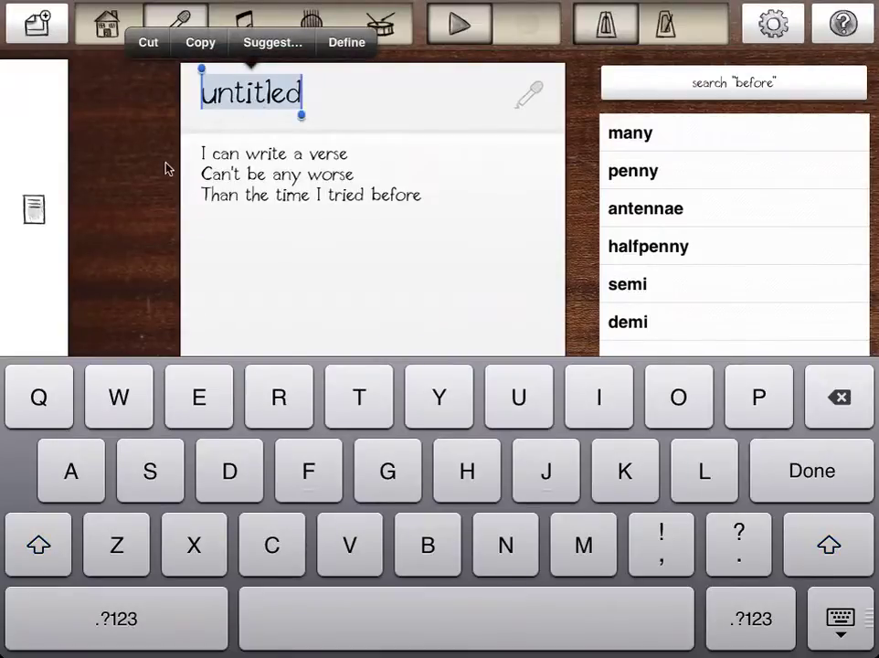
text(worst)
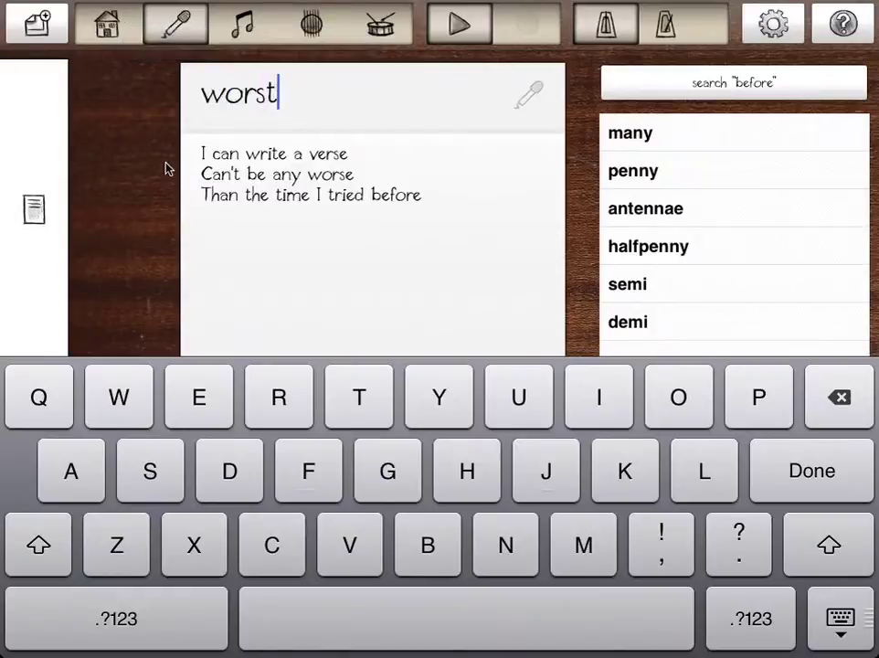
text( verse evar)
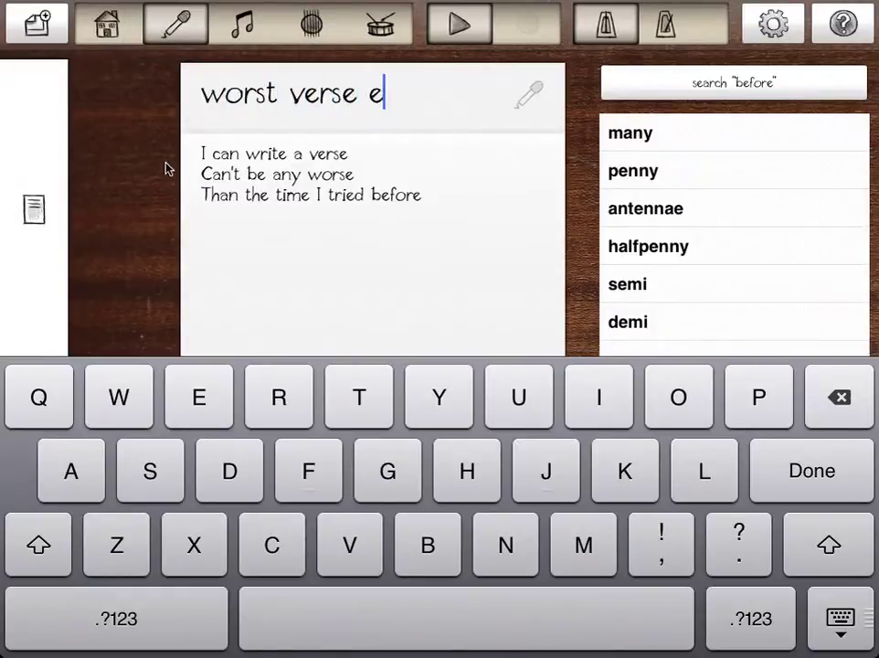
key(BackSpace)
key(BackSpace)
text(er)
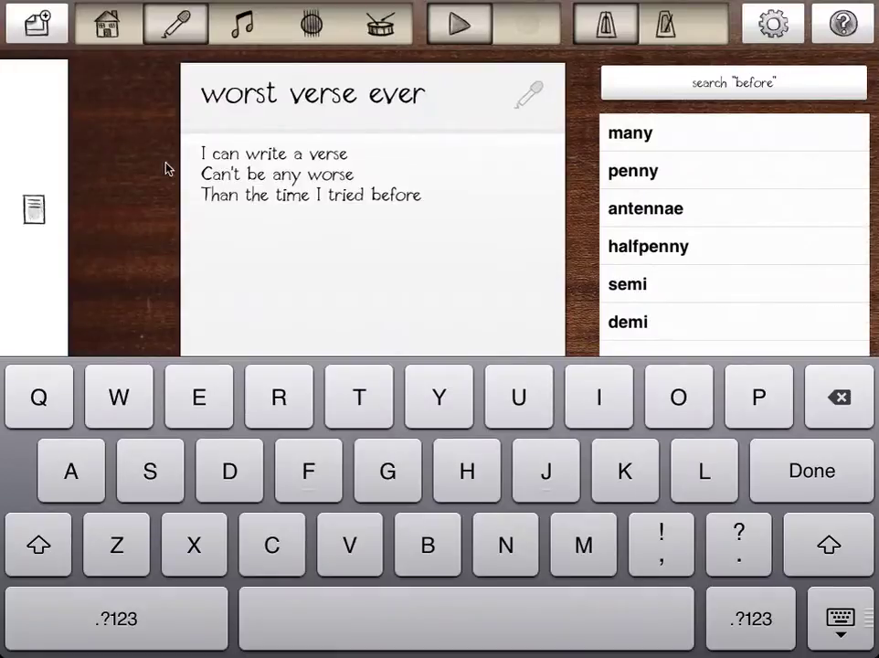
key(Return)
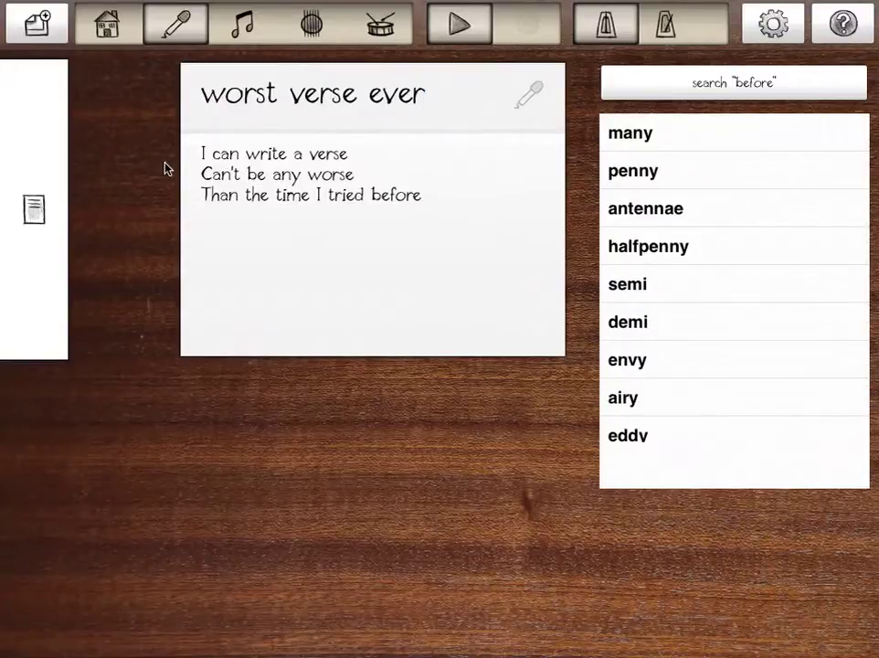
Step: Start a new song from the lyric idea
click(34, 210)
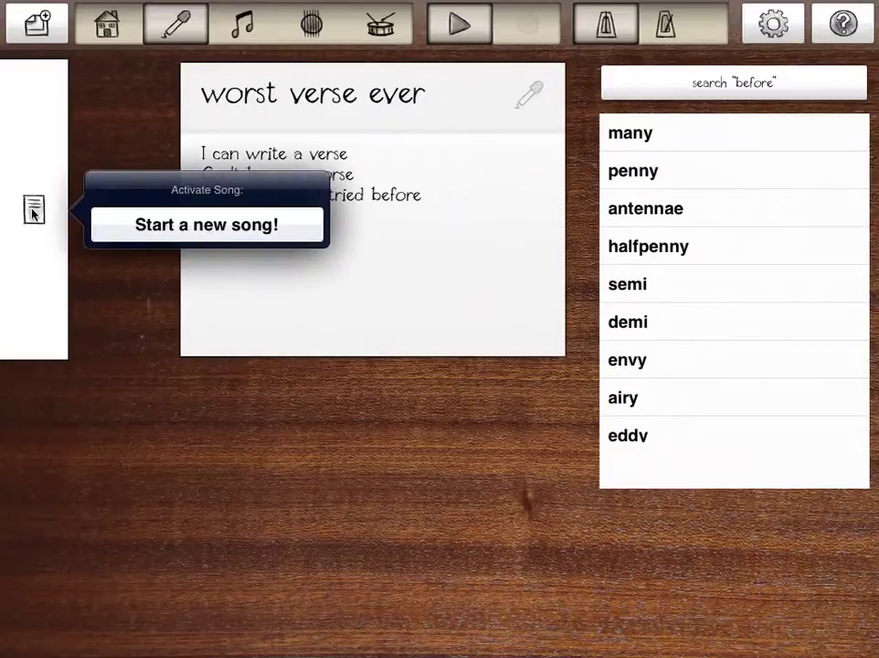
click(127, 234)
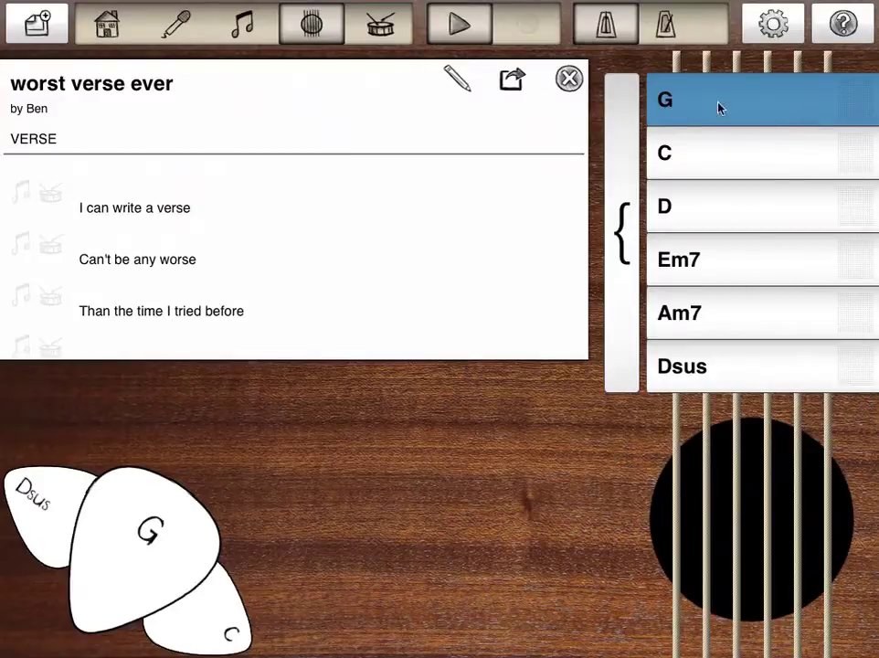
Step: Step through the C, D, Em7 and Am7 chords in the chord list
click(712, 150)
click(723, 225)
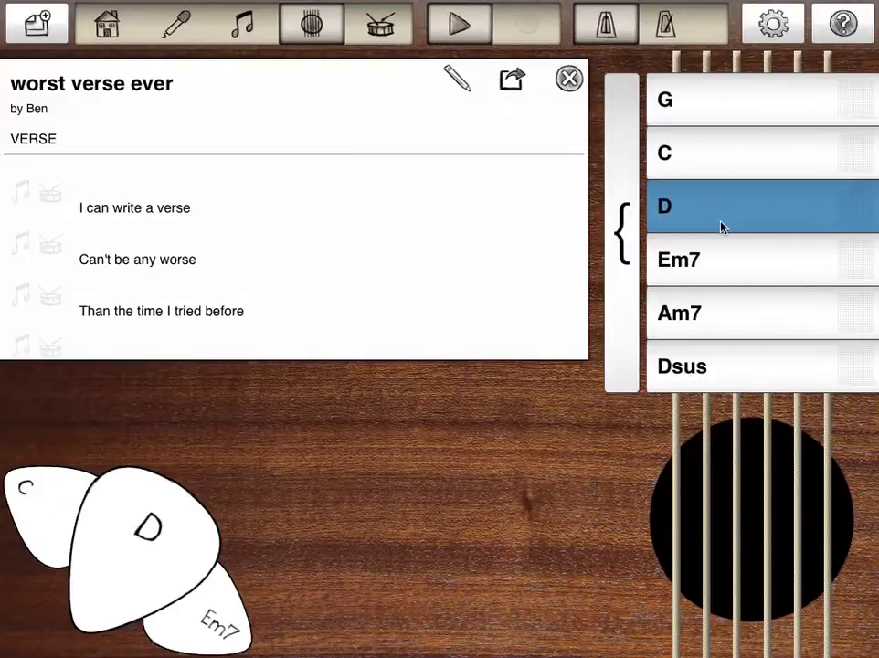
click(753, 274)
click(751, 308)
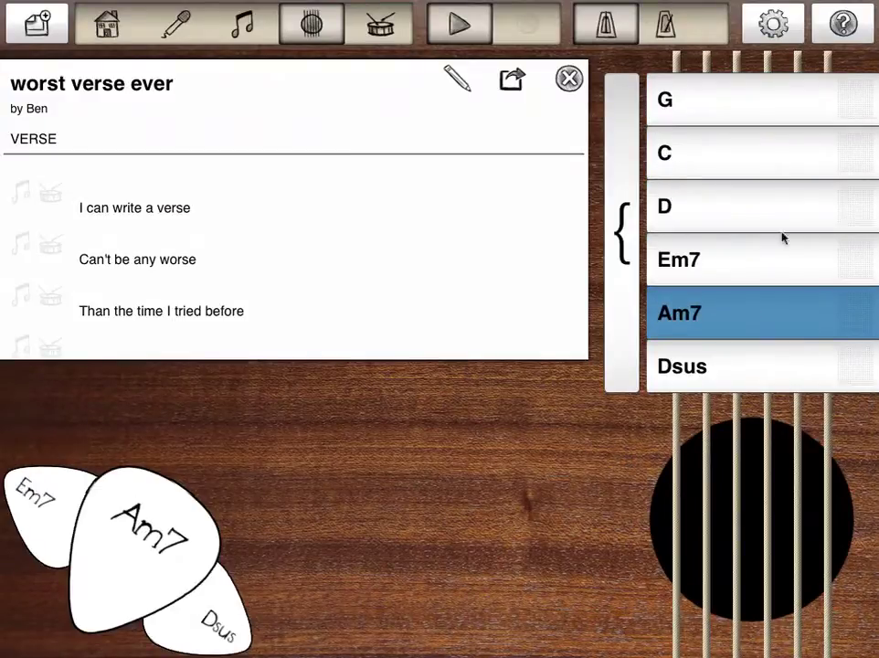
Step: Strum the G chord and the C chord across the guitar strings, and reselect G
click(804, 104)
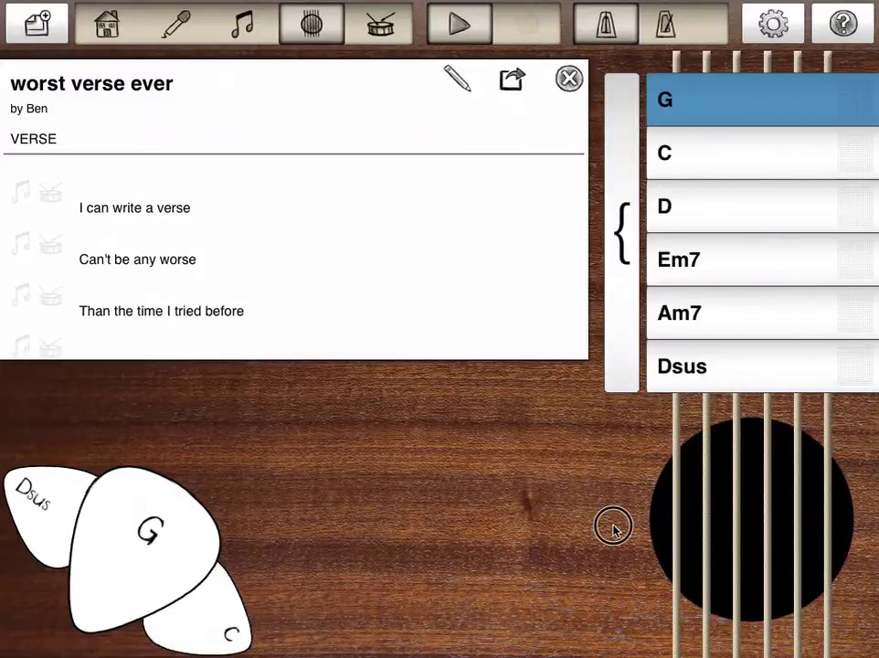
drag(614, 529, 803, 491)
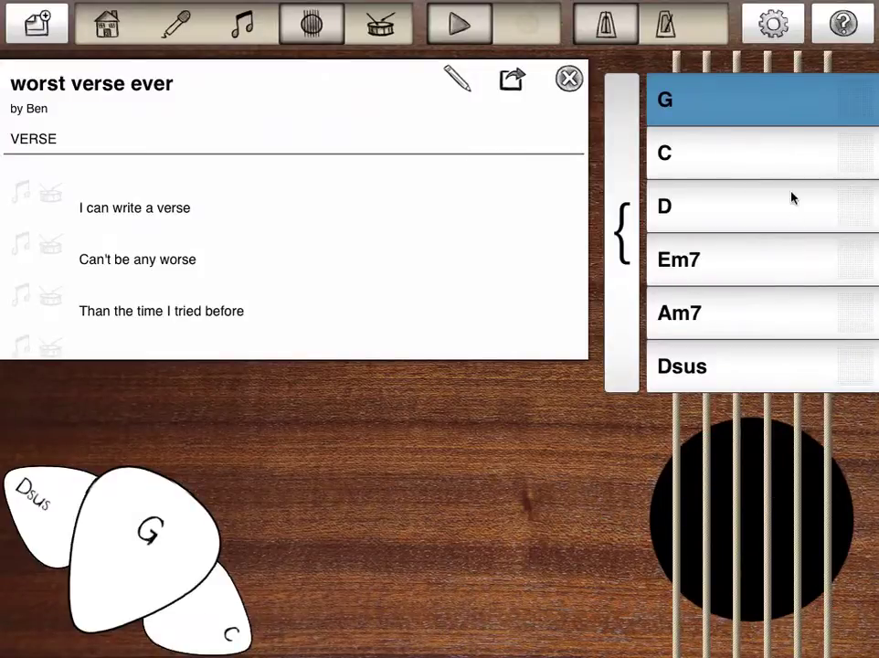
click(788, 168)
drag(654, 464, 829, 457)
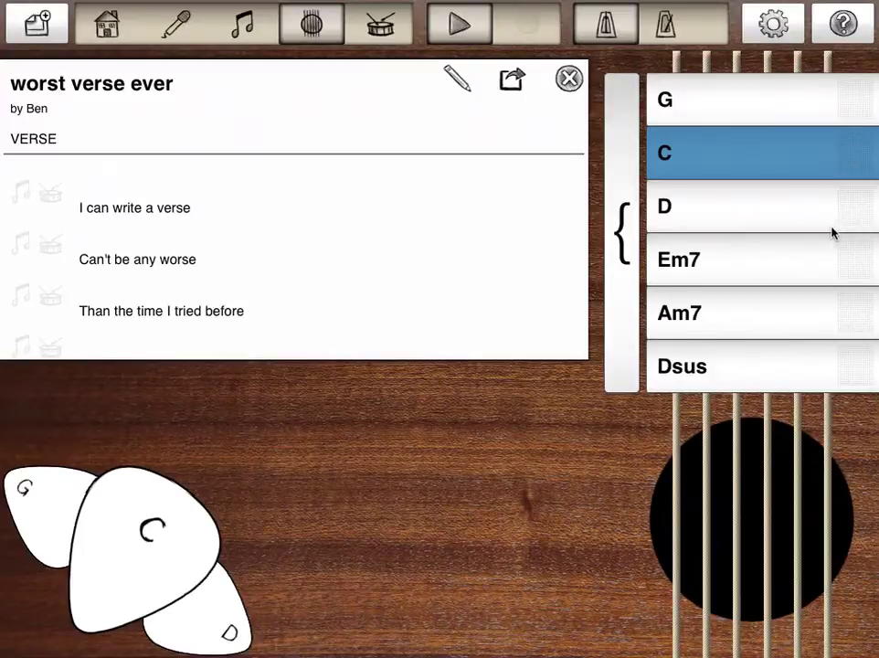
click(773, 111)
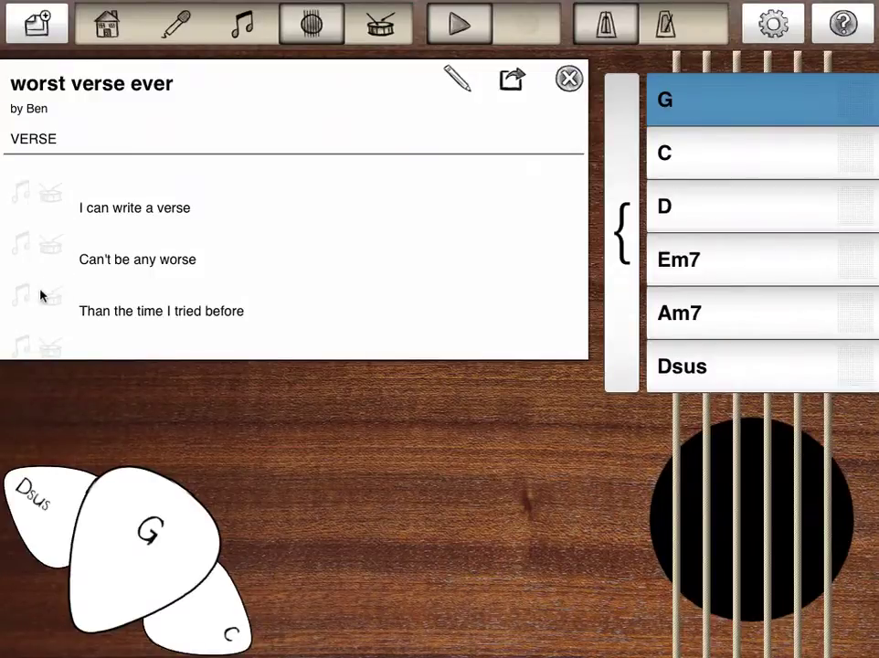
Step: Open an untitled melody idea and try out keyboard notes, sweeping up to G
click(17, 203)
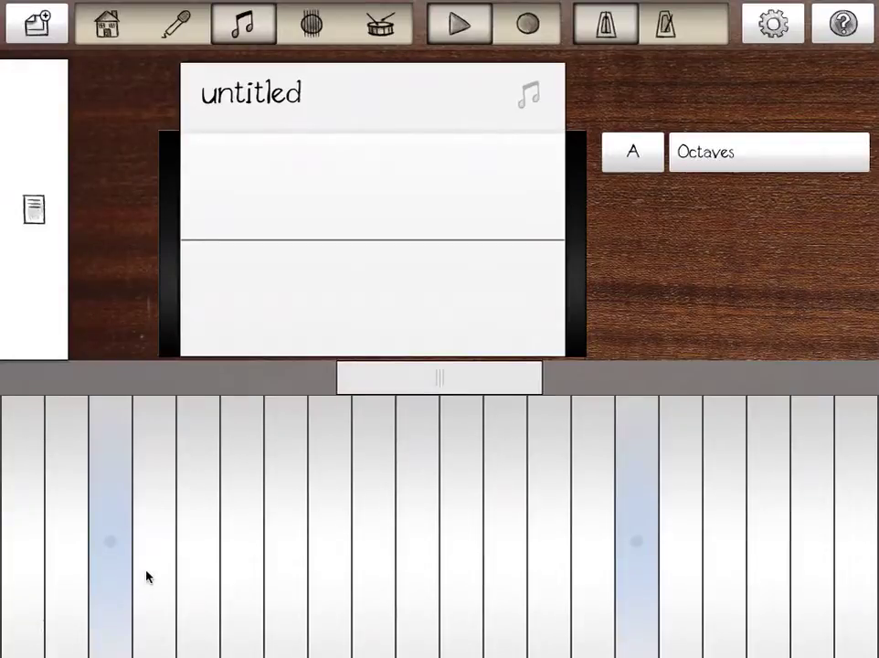
click(197, 545)
click(241, 545)
mouse_move(241, 546)
mouse_down()
mouse_move(449, 517)
mouse_move(559, 516)
mouse_up()
Step: Highlight the G Major scale on the melody keyboard, taking the last note played as its root
click(635, 155)
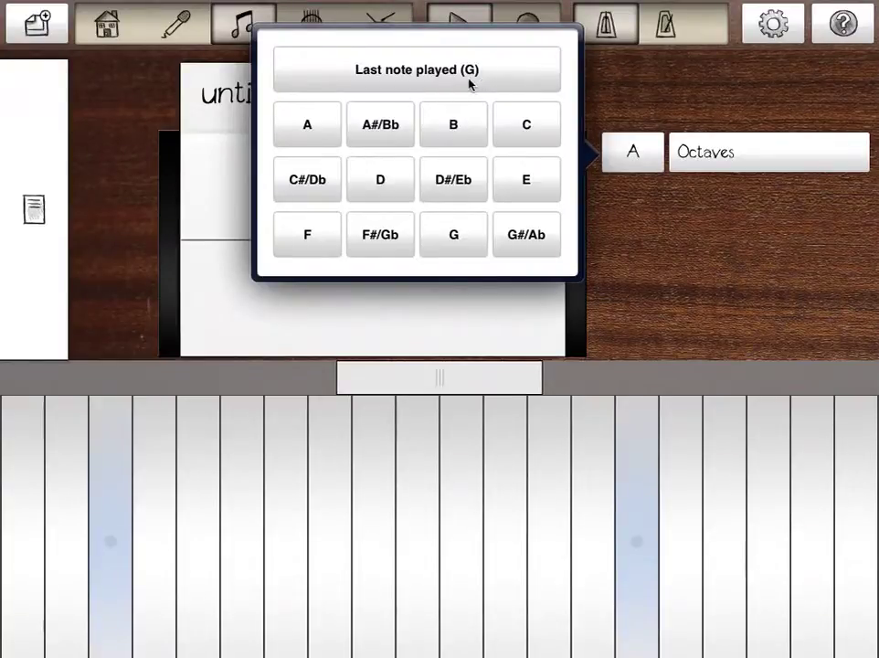
click(516, 80)
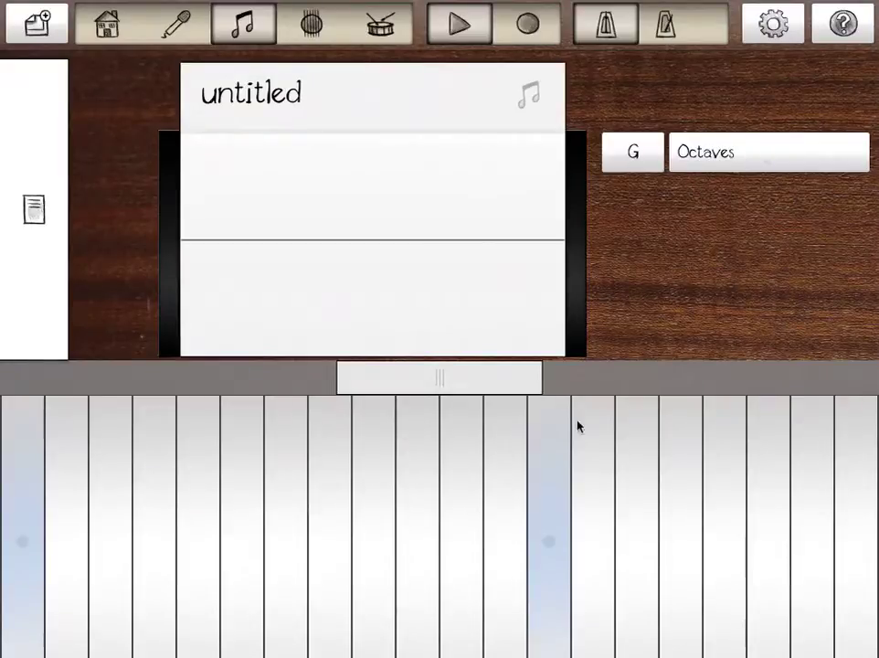
click(754, 155)
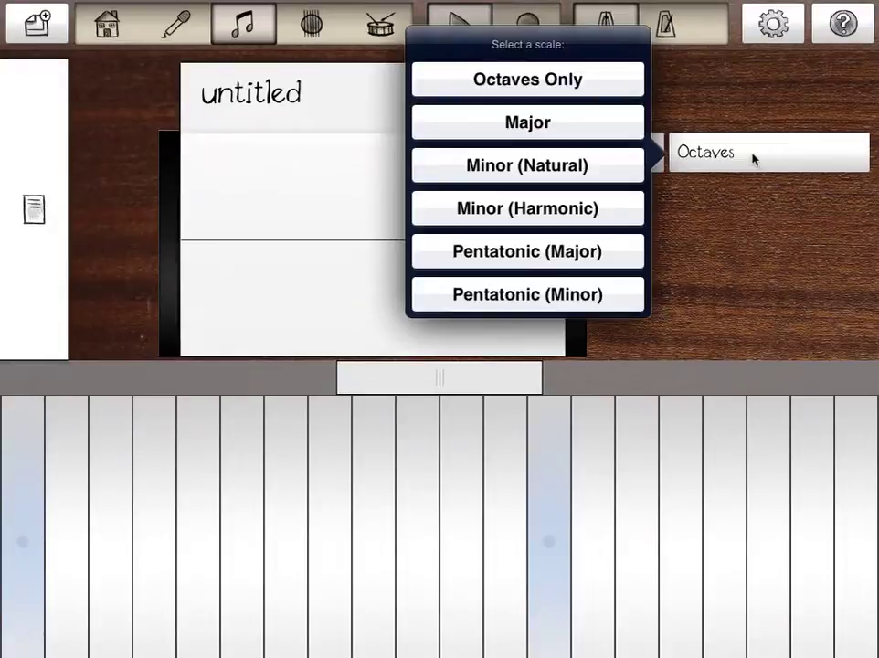
click(600, 131)
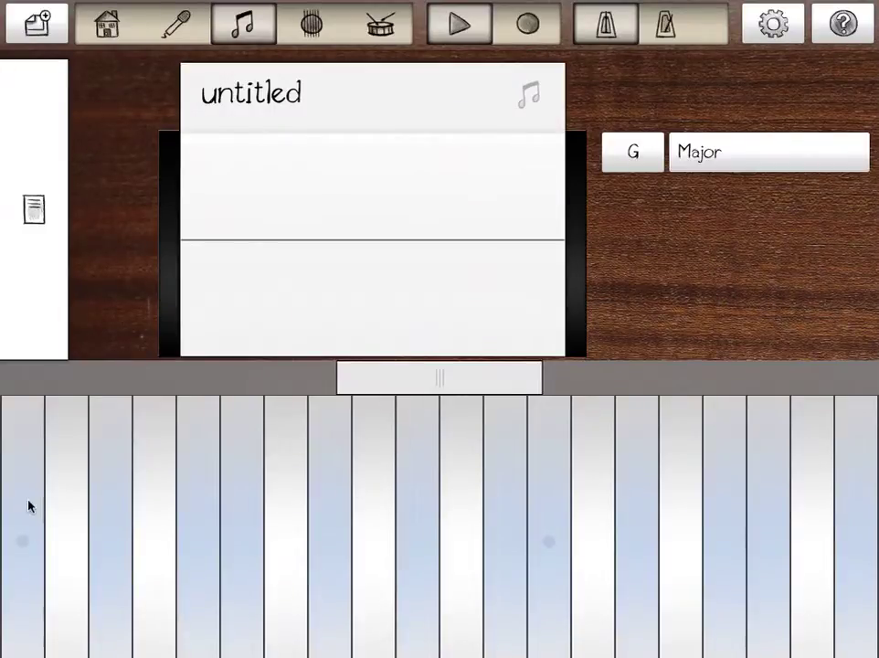
drag(425, 384, 464, 376)
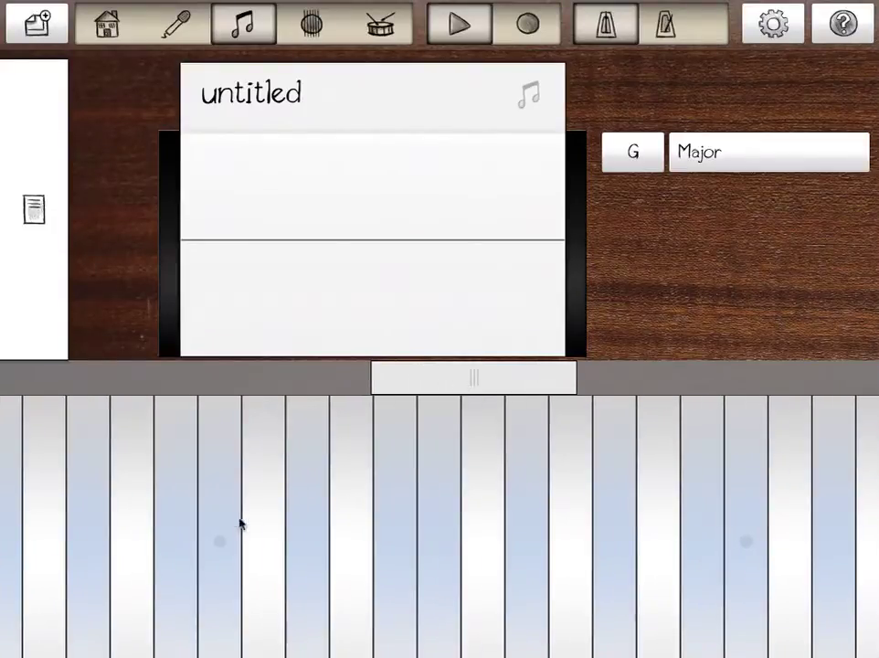
Step: Try out the highlighted A, B and low E notes on the melody keyboard
click(294, 515)
click(399, 507)
click(91, 516)
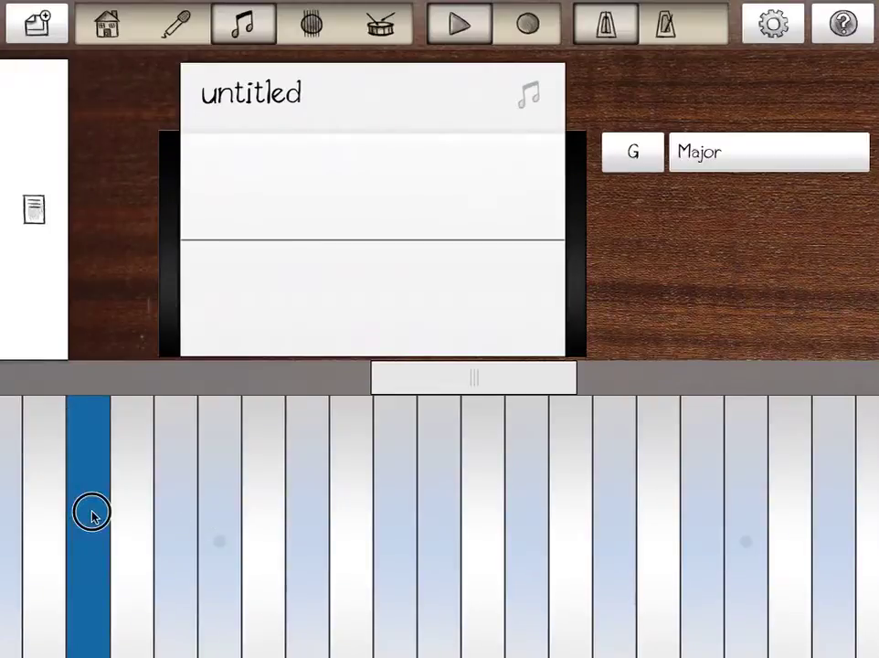
Step: Record a short melody of the notes G, A, B, G and low E in the untitled melody idea
click(529, 26)
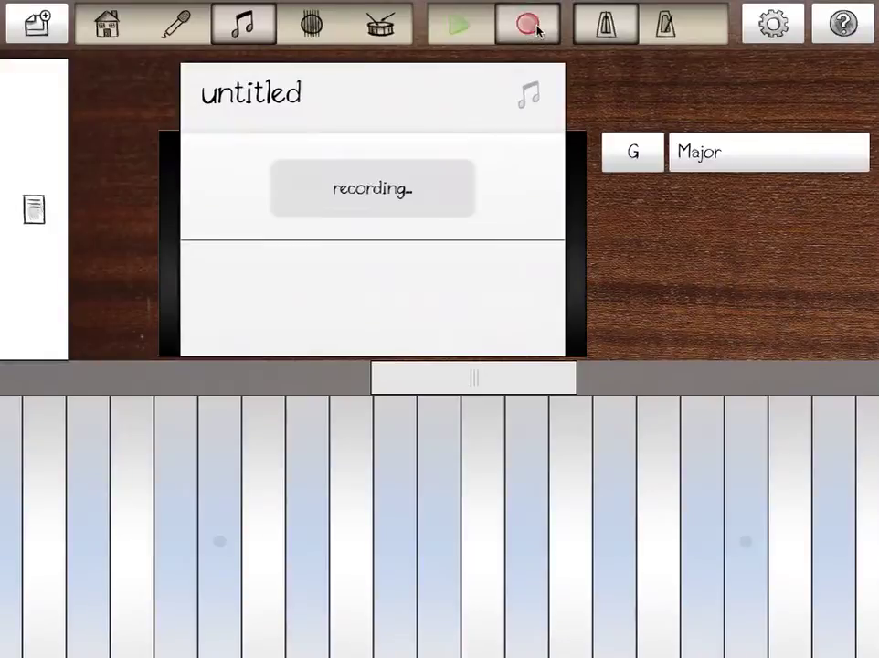
click(219, 491)
click(317, 494)
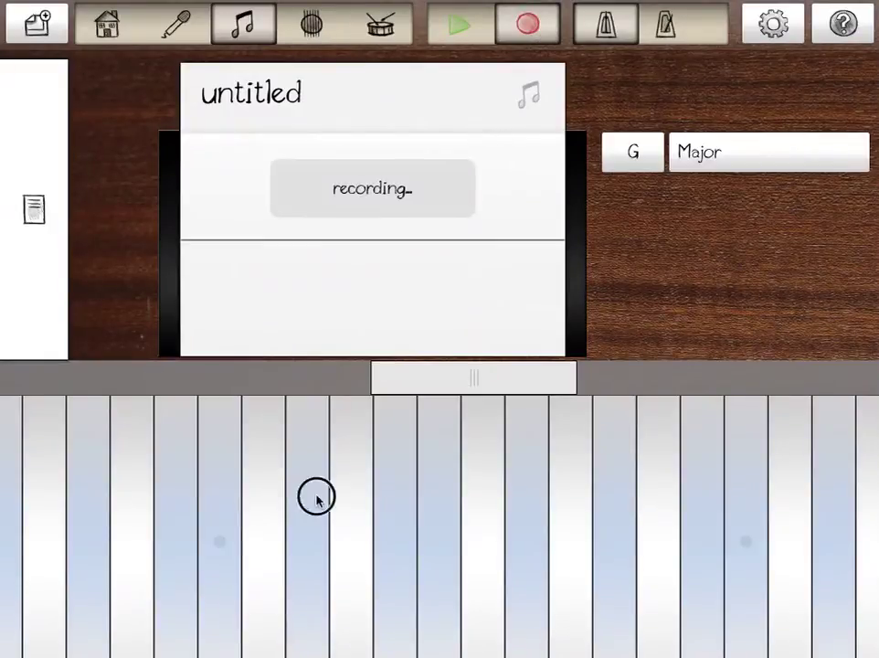
click(399, 495)
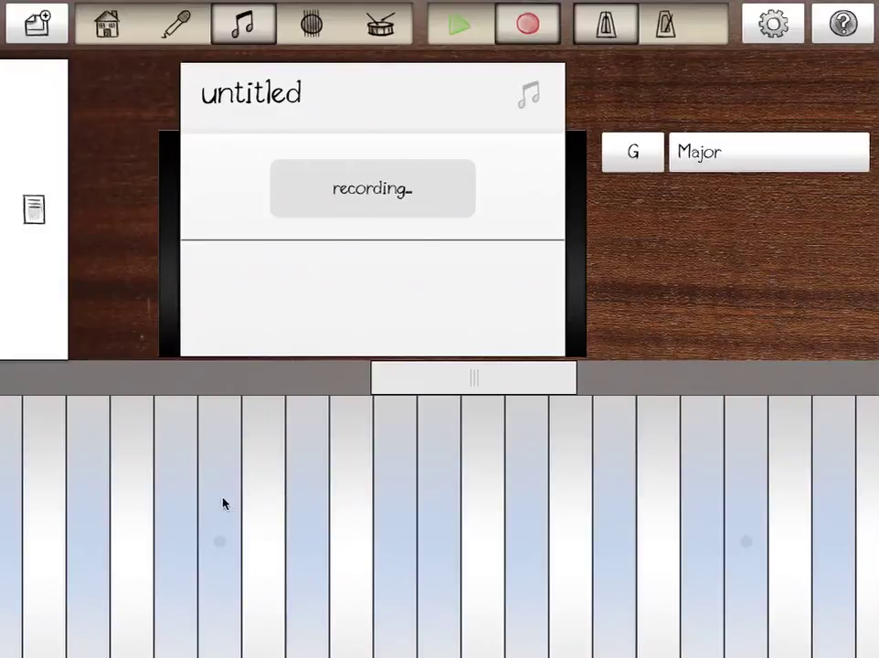
click(72, 474)
click(528, 21)
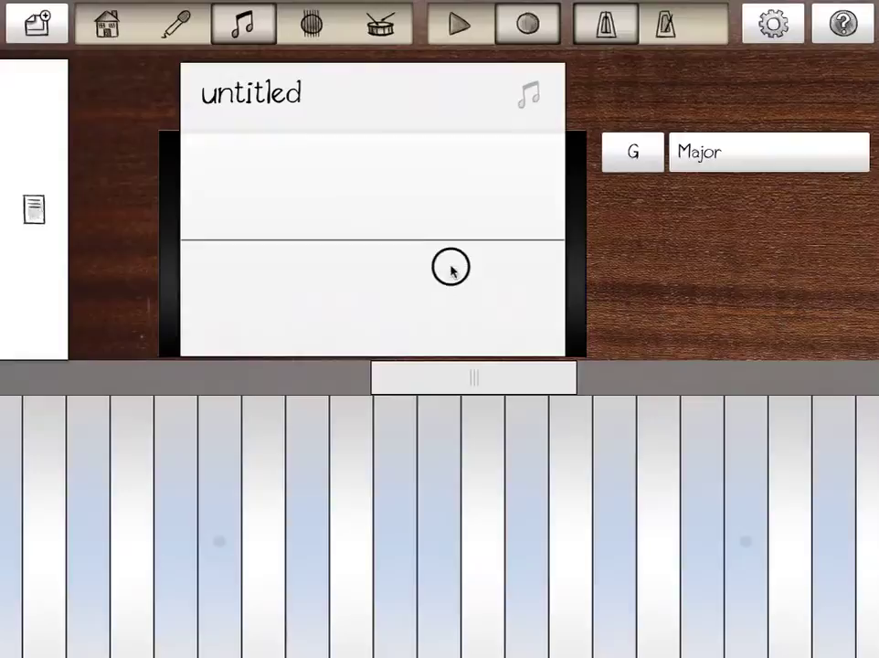
Step: Look through the recorded notes and play the melody back from its beginning
drag(451, 268, 462, 128)
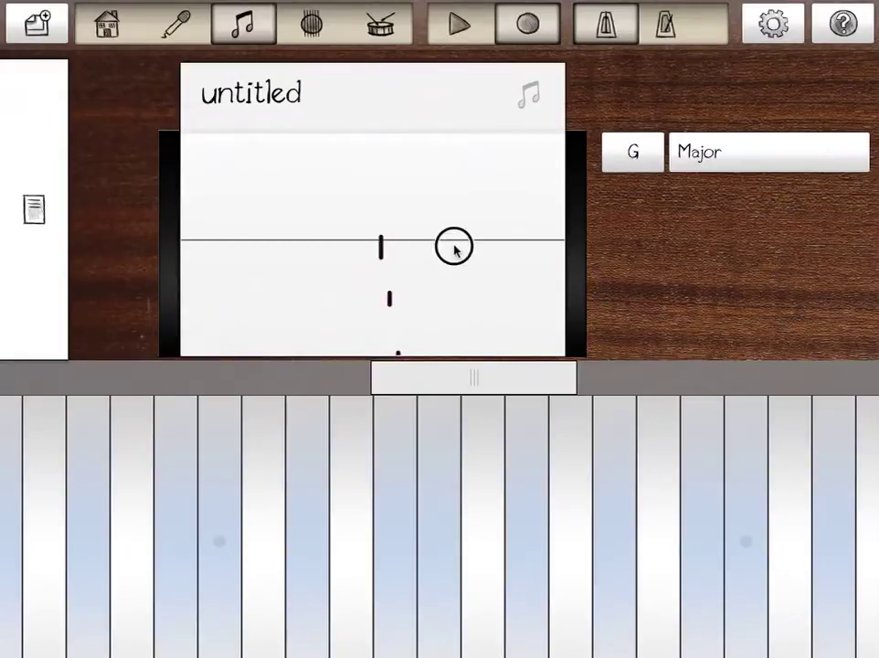
drag(454, 248, 459, 158)
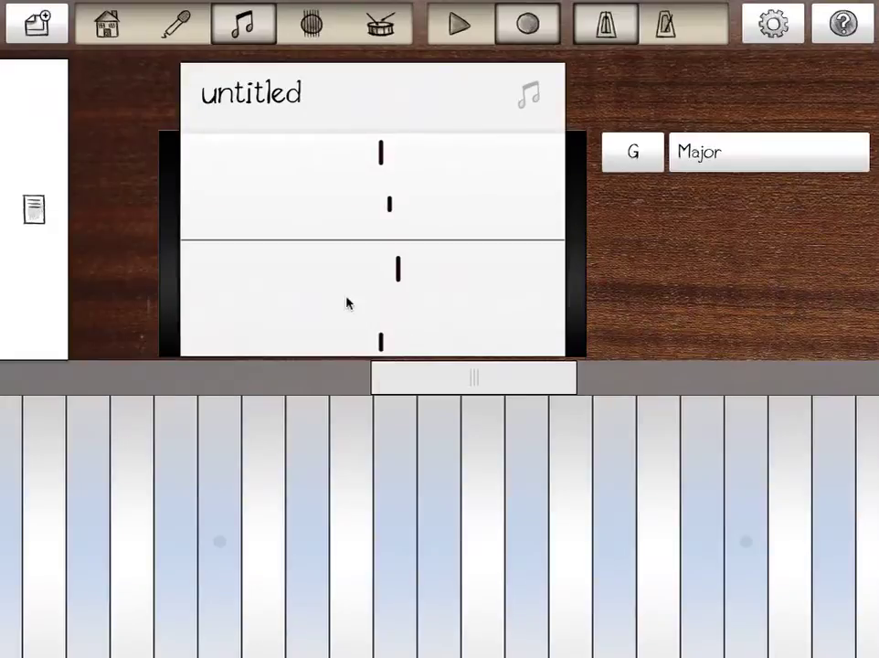
drag(430, 244, 409, 416)
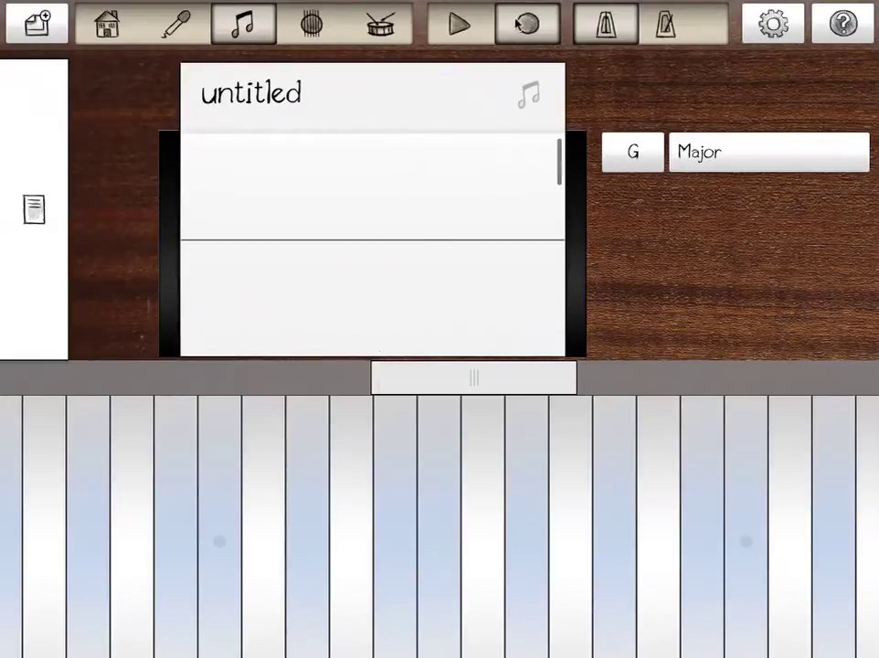
click(431, 35)
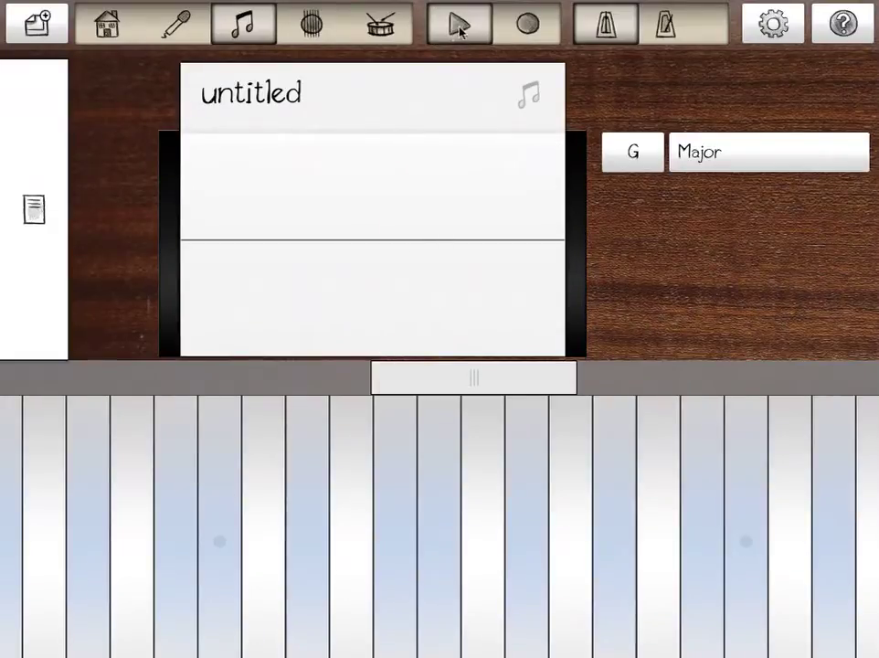
click(461, 31)
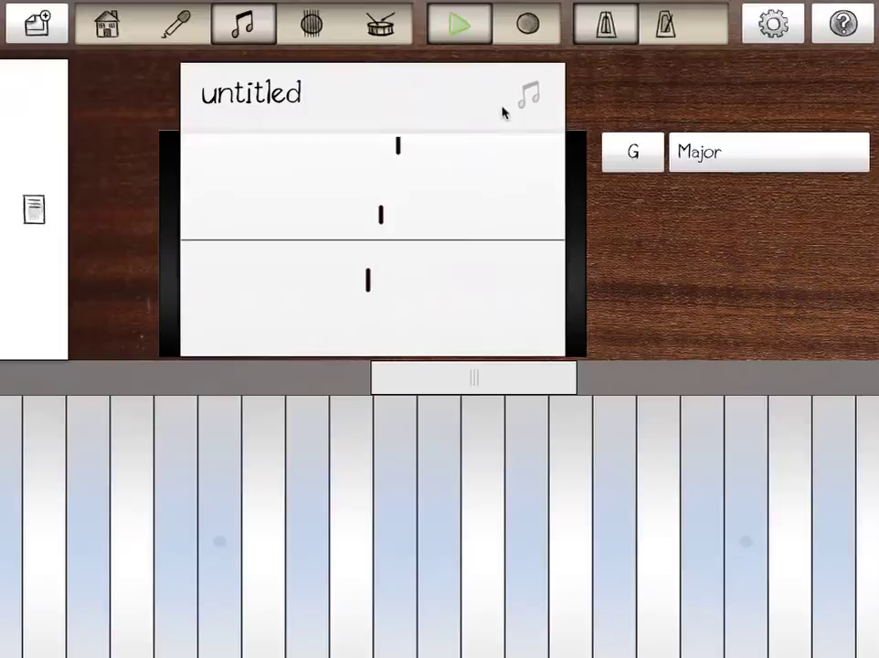
click(471, 35)
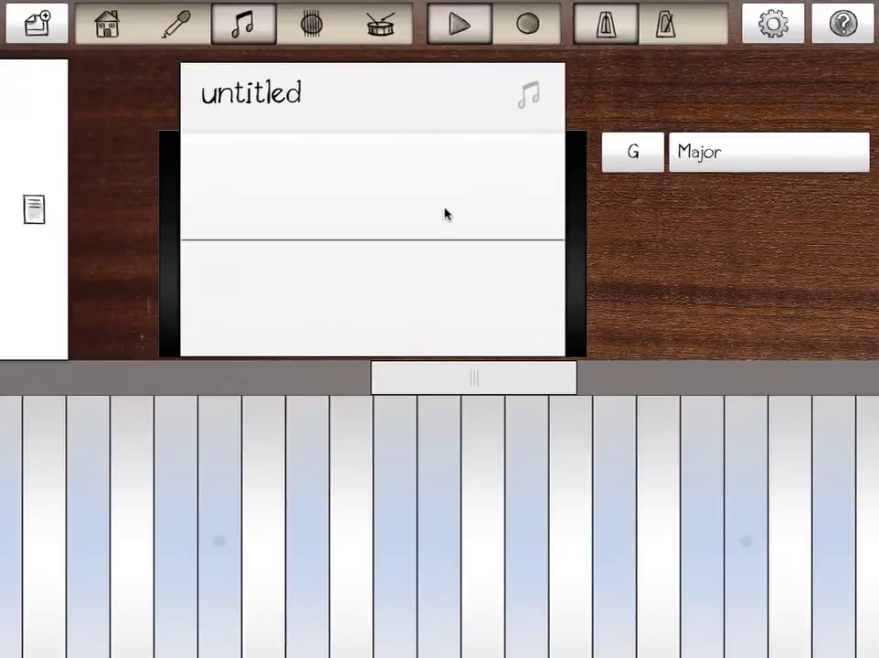
Step: Return to the "worst verse ever" song sheet and play the melody attached to its first lyric line
click(37, 212)
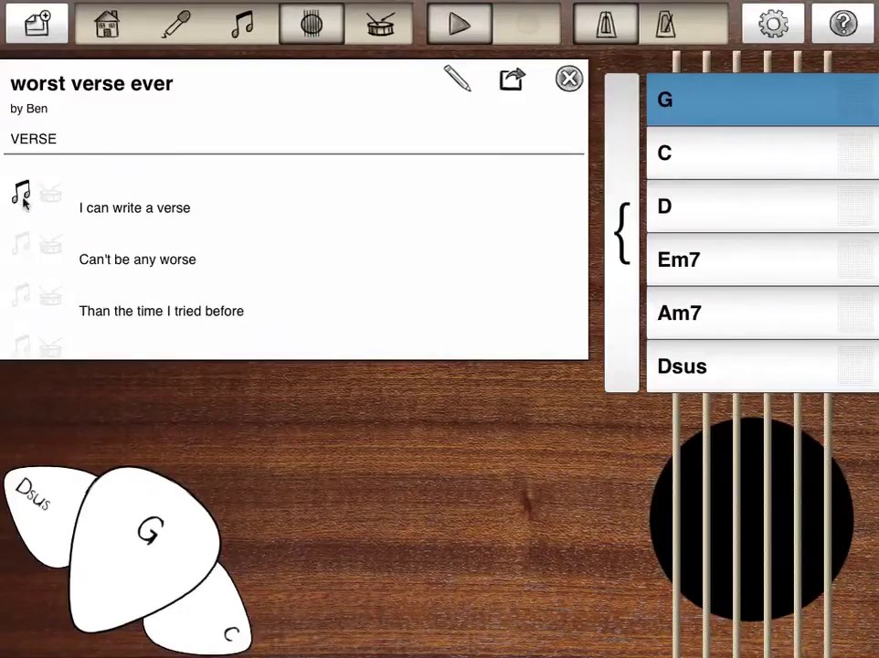
click(15, 205)
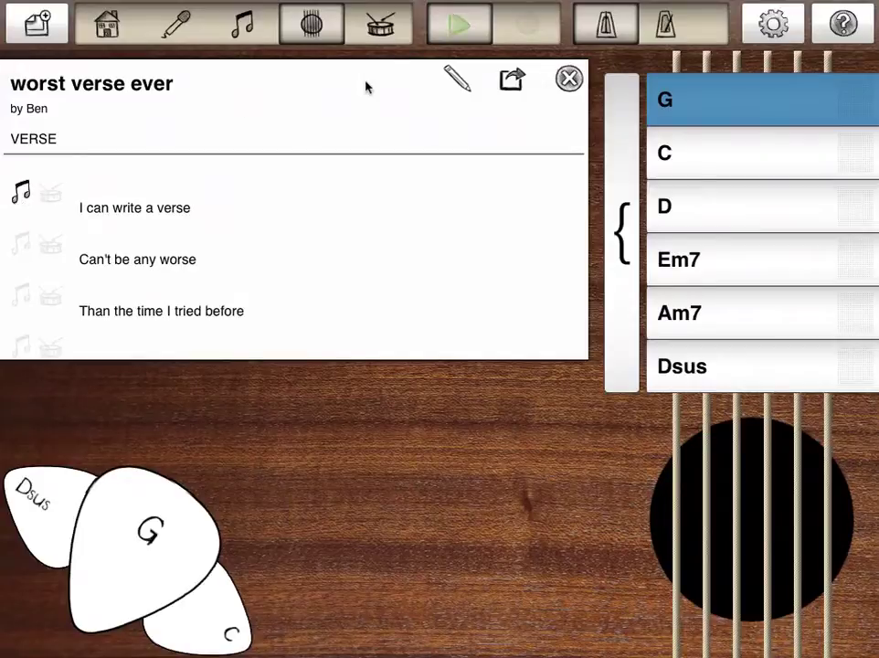
click(474, 34)
Step: Try out the C, G, D and Em7 chords from the chord list, strumming D and Em7 on the guitar
click(760, 164)
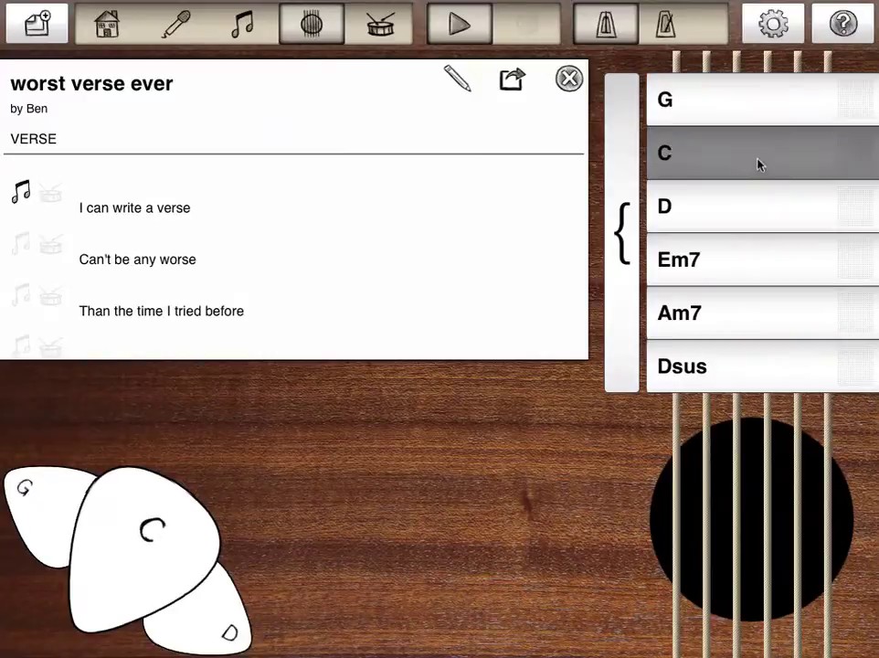
click(777, 102)
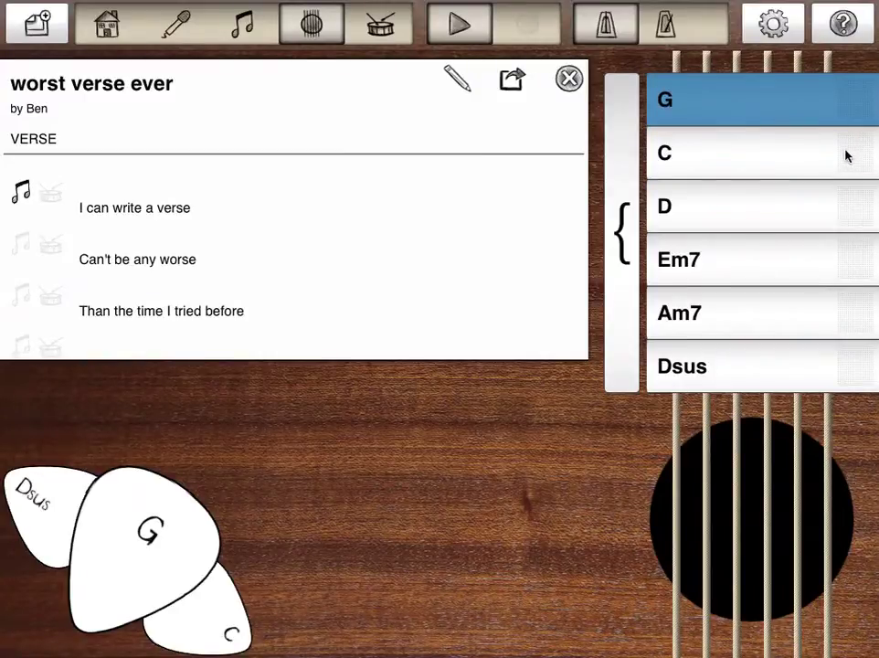
click(827, 202)
drag(657, 442, 850, 426)
click(845, 282)
mouse_move(632, 443)
mouse_down()
mouse_move(726, 498)
mouse_move(853, 484)
mouse_up()
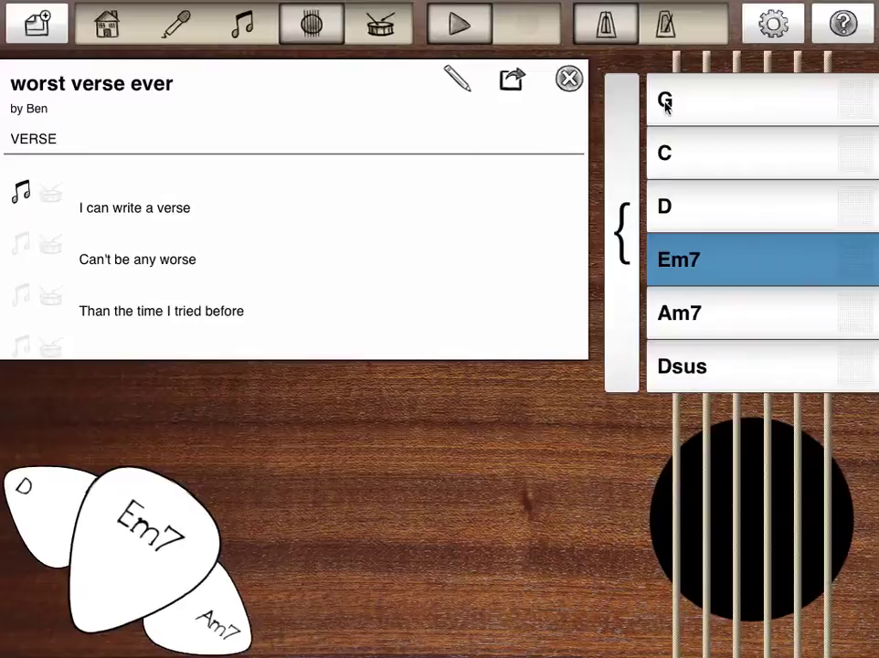
Step: Place G and Em7 above the lyric line "I can write a verse", with Em7 starting over the word "a"
drag(670, 114, 89, 182)
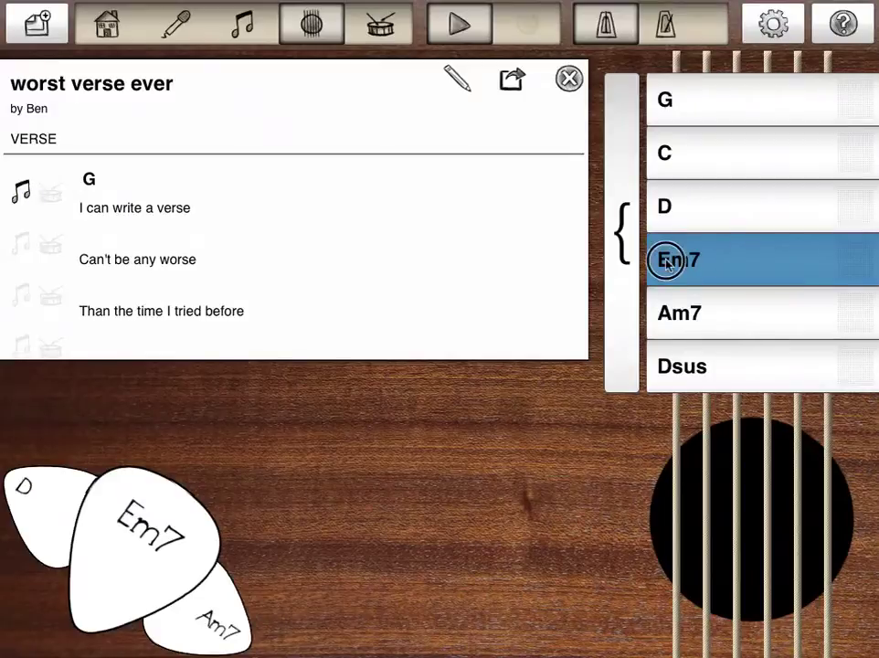
drag(666, 261, 180, 194)
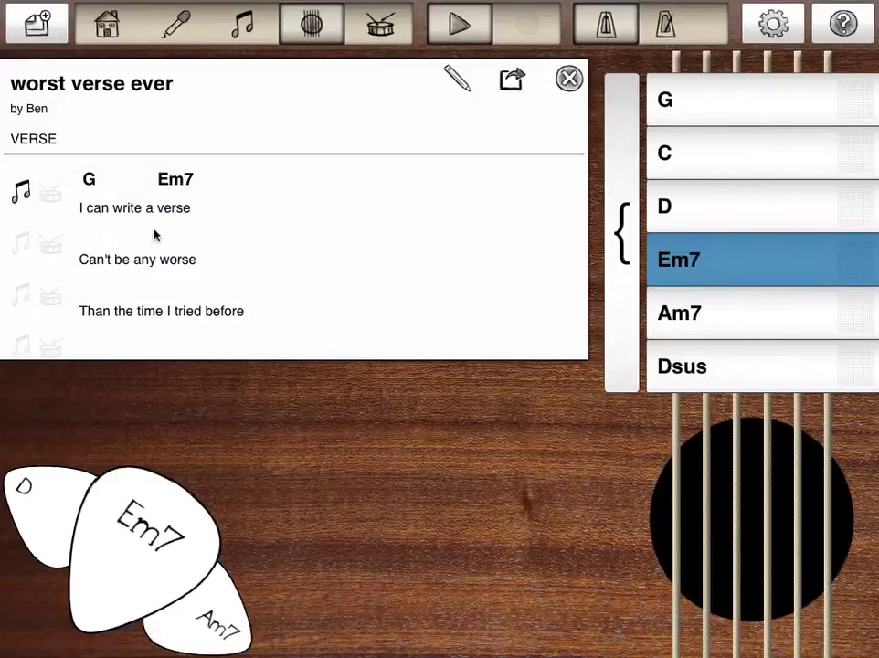
drag(172, 185, 163, 186)
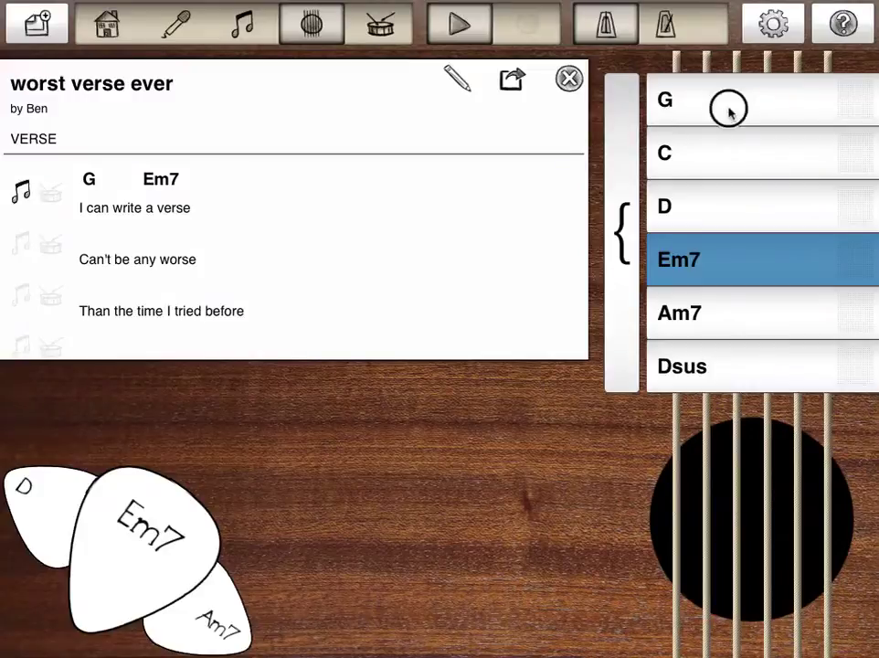
Step: Place G and Em7 above the lyric line "Can't be any worse"
click(664, 110)
drag(667, 105, 105, 243)
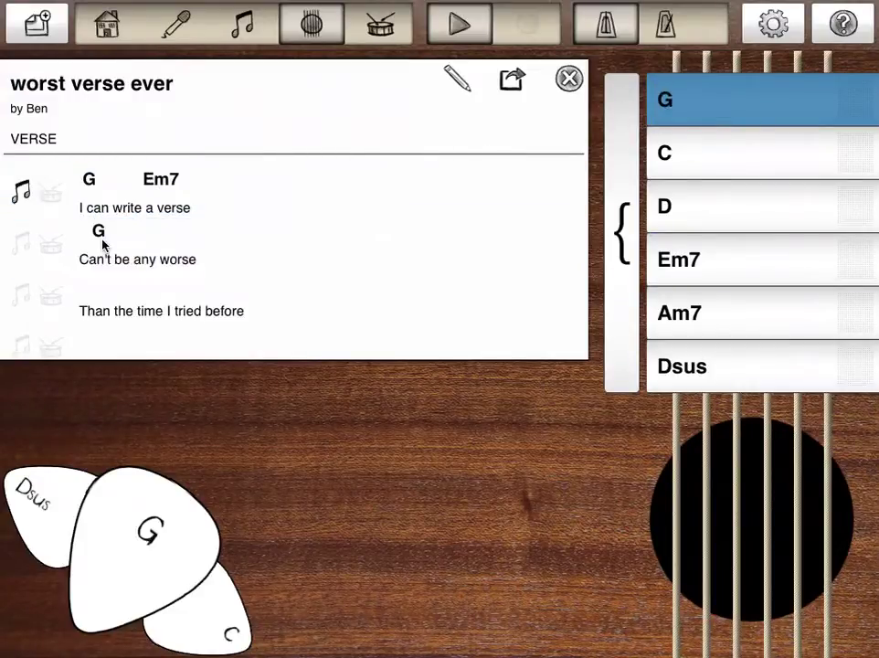
drag(704, 259, 190, 241)
Step: Audition C and D, and place the chords C, D and G above the lyric line "Than the time I tried before"
click(748, 171)
click(782, 452)
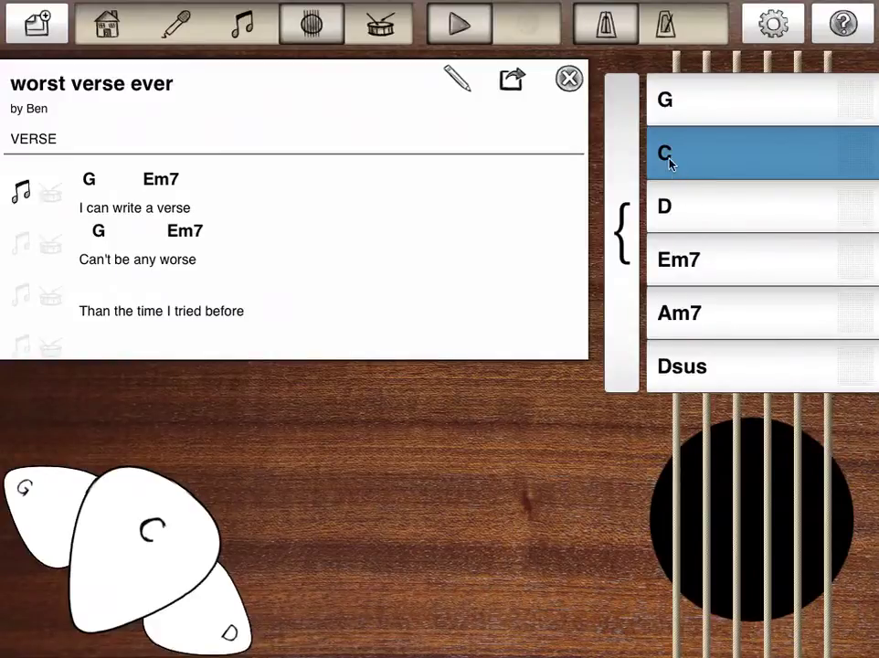
drag(664, 157, 139, 294)
click(731, 197)
click(676, 563)
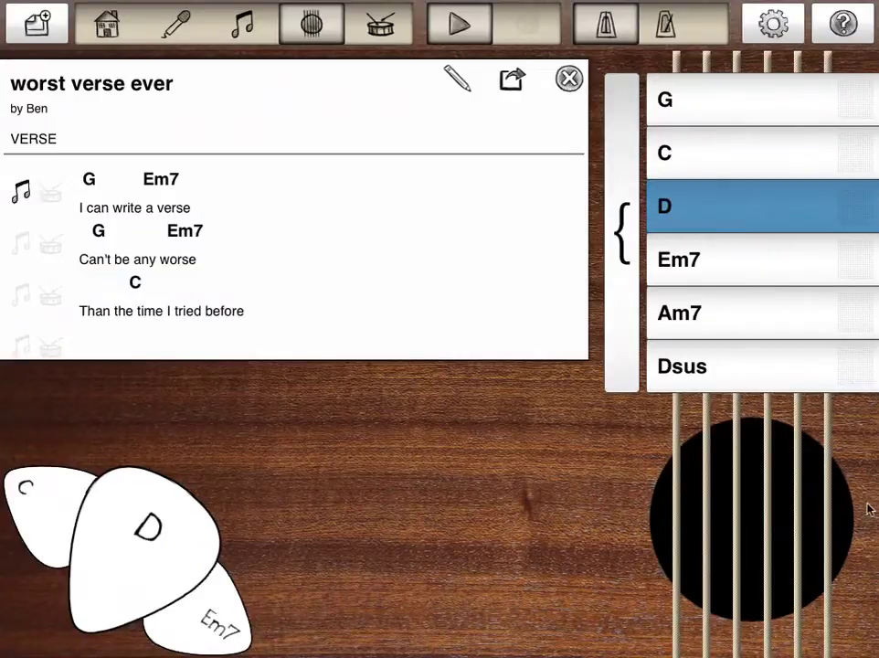
drag(669, 212, 188, 294)
drag(667, 105, 232, 293)
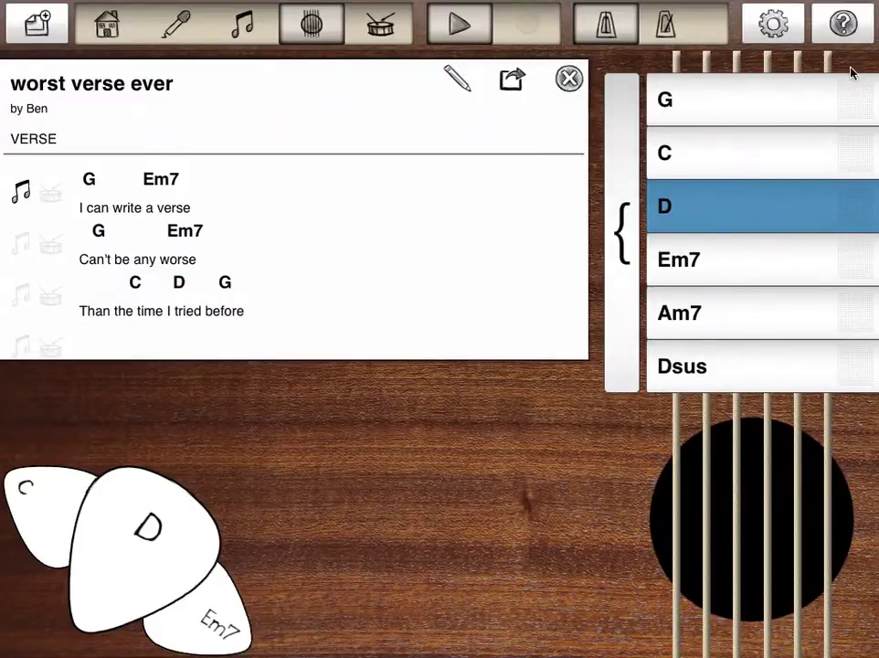
Step: Start from the verse's first G and strum through the G and Em7 chords of the first two lyric lines
click(840, 105)
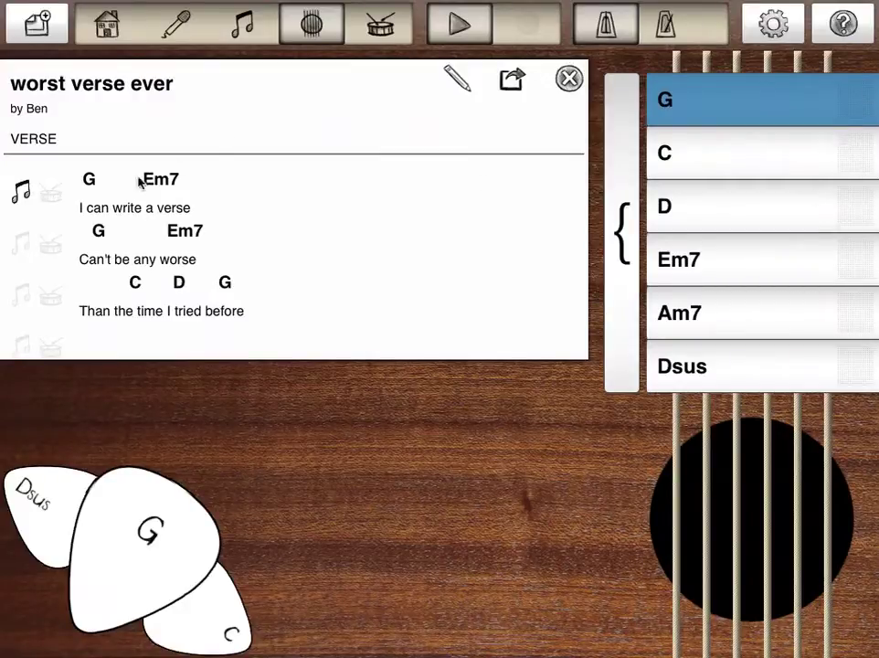
click(91, 183)
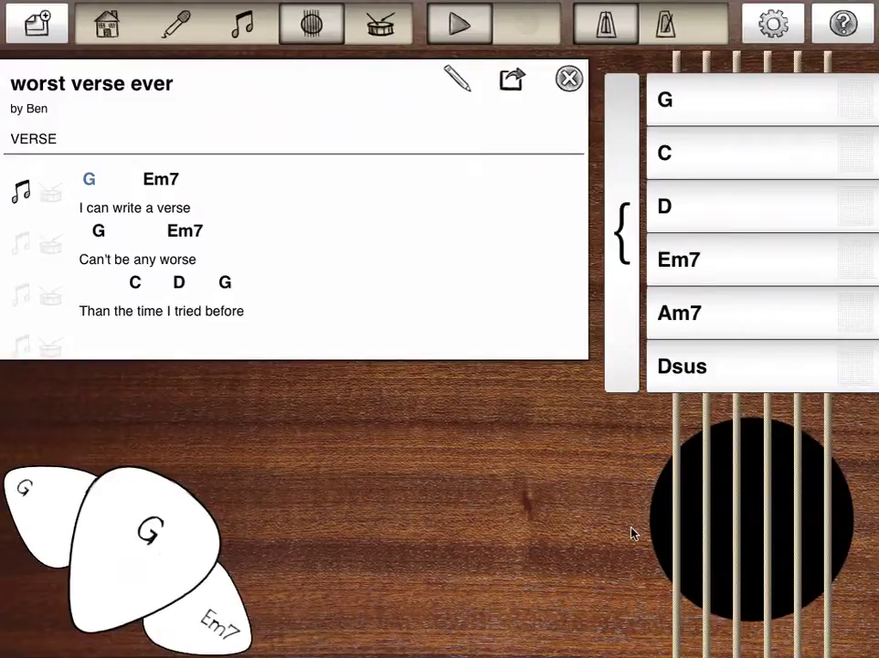
drag(631, 530, 855, 476)
click(248, 627)
drag(604, 536, 868, 527)
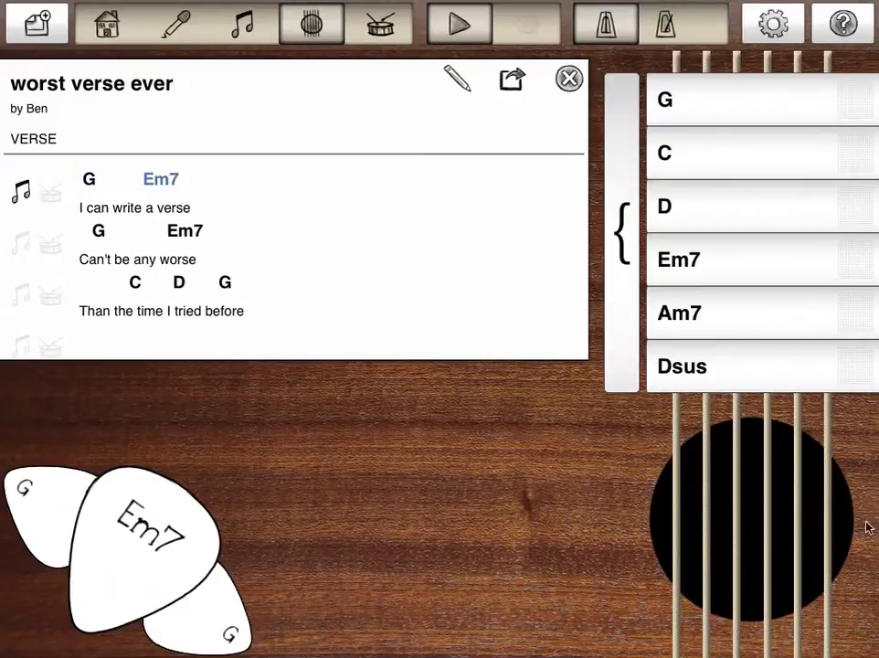
click(243, 623)
drag(489, 534, 850, 516)
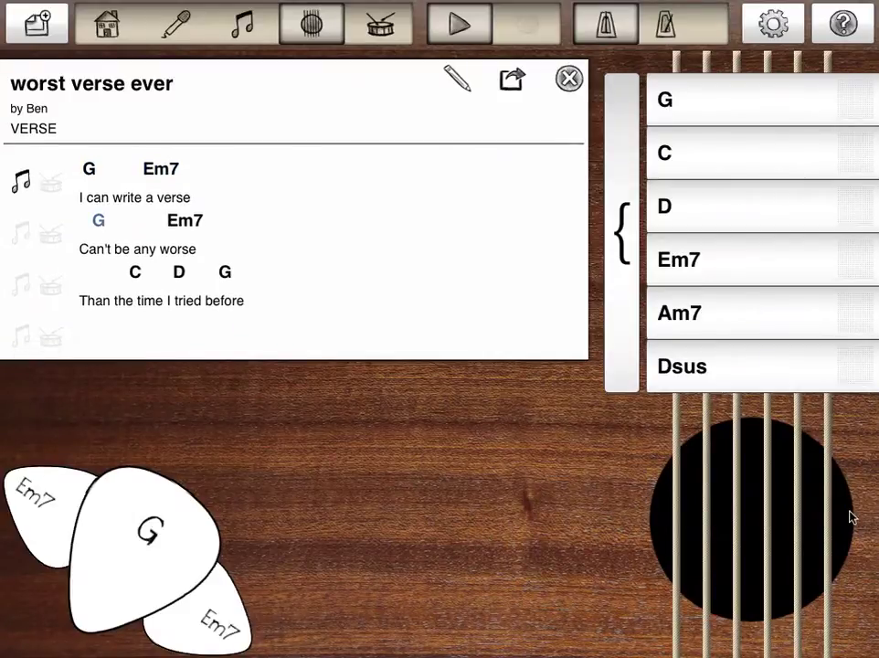
click(219, 637)
drag(590, 532, 876, 519)
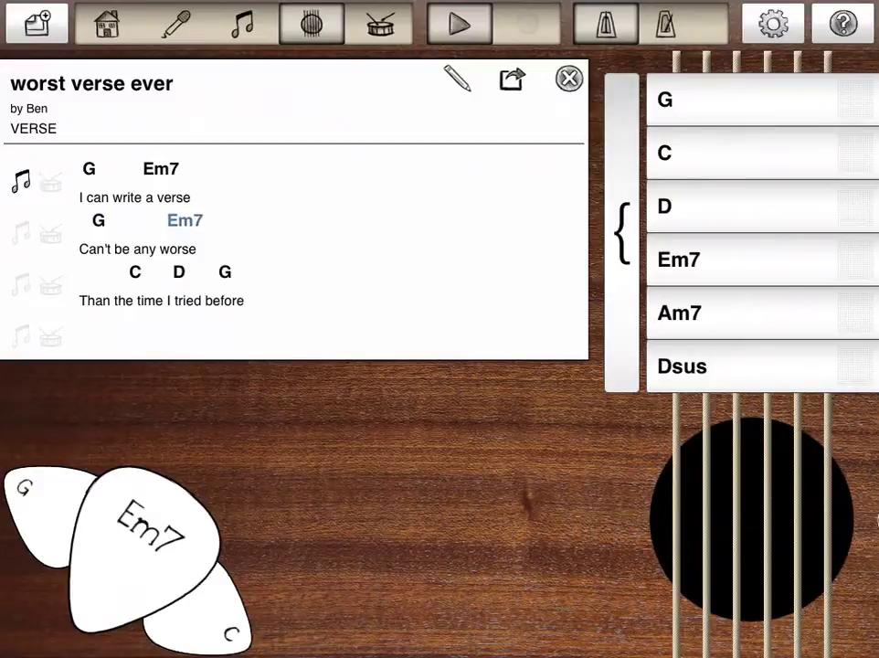
Step: Advance through the third lyric line's C, D and G chords, strumming each one on the guitar
click(219, 603)
drag(650, 509, 873, 516)
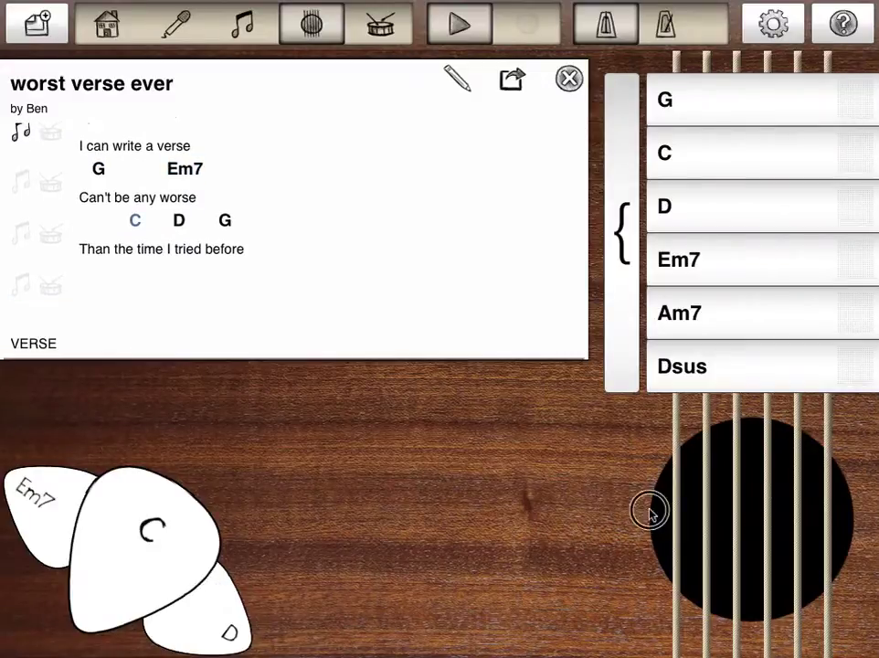
click(236, 618)
drag(525, 574, 869, 565)
click(215, 631)
drag(490, 557, 834, 491)
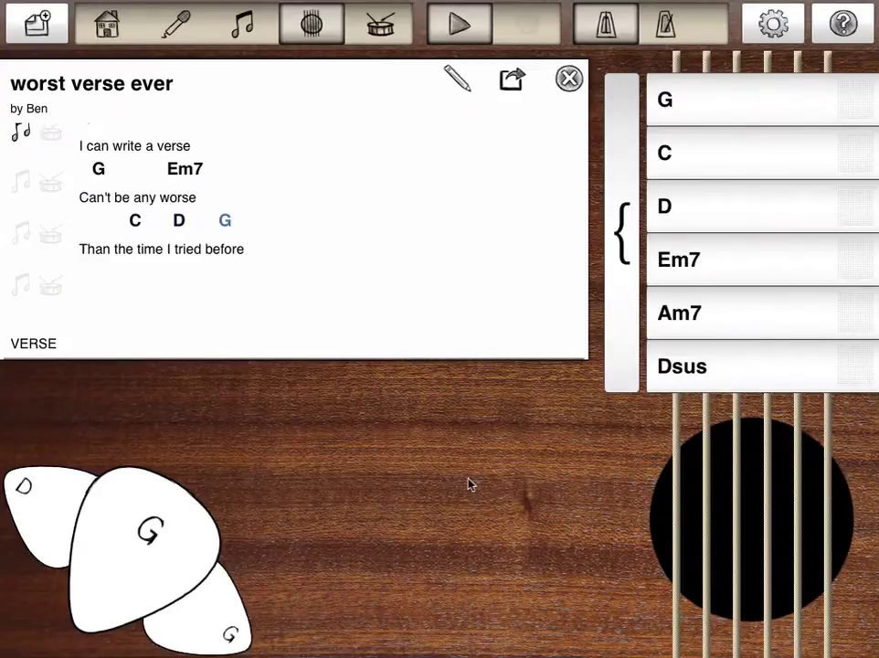
Step: Browse the chord sets and load the Rock Ballad set in the key of A
drag(385, 198, 381, 247)
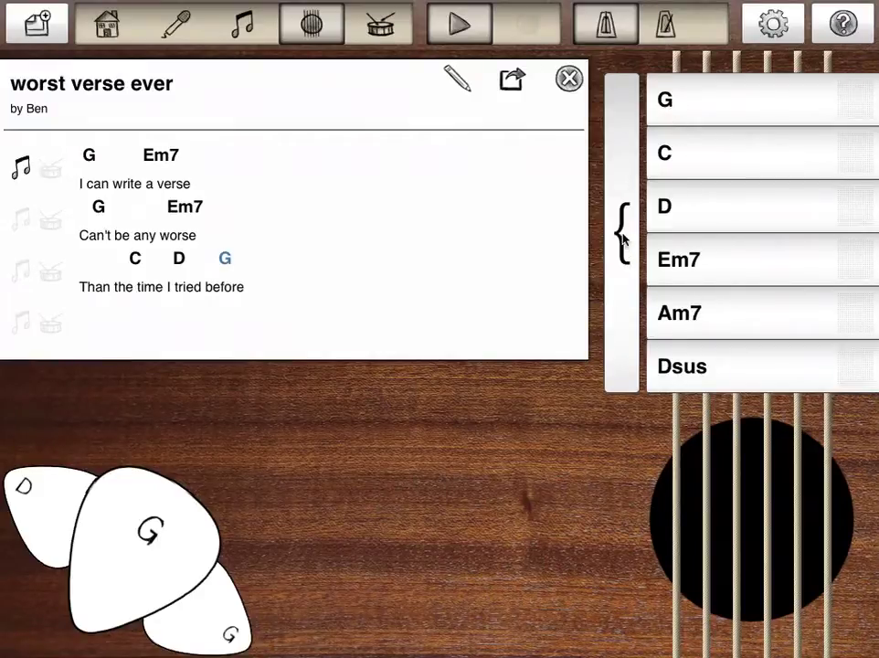
click(625, 256)
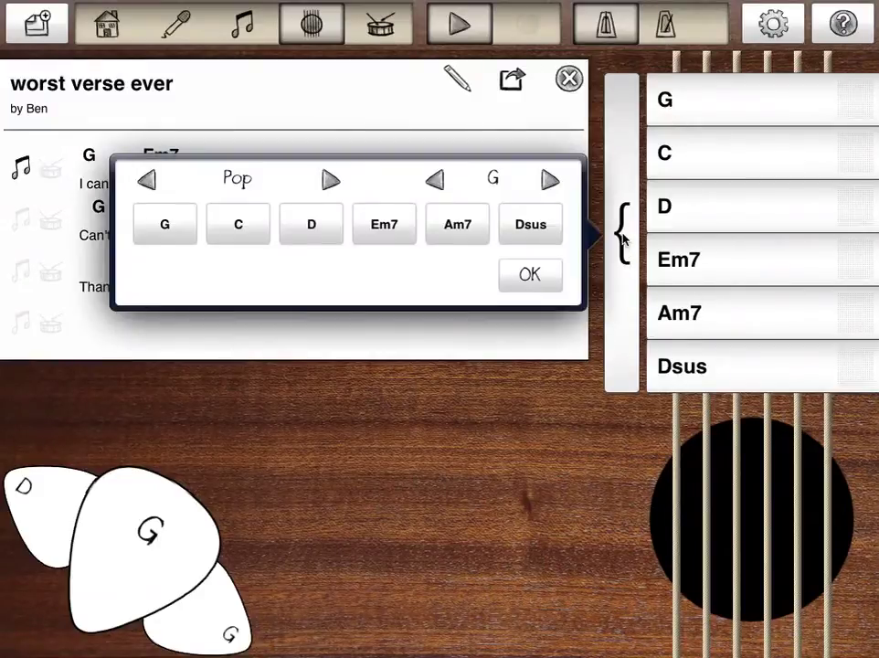
click(331, 181)
click(332, 181)
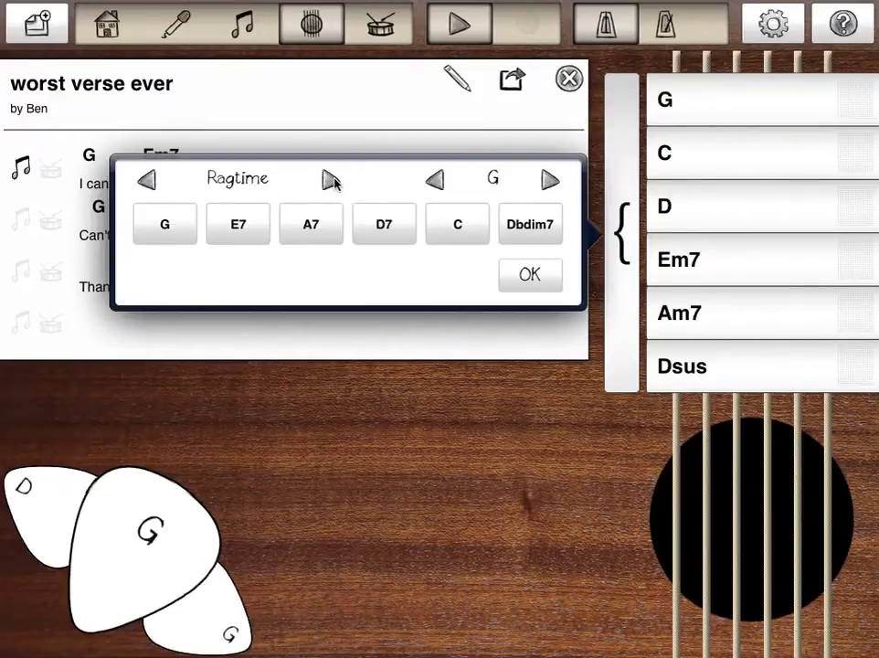
click(331, 181)
click(331, 181)
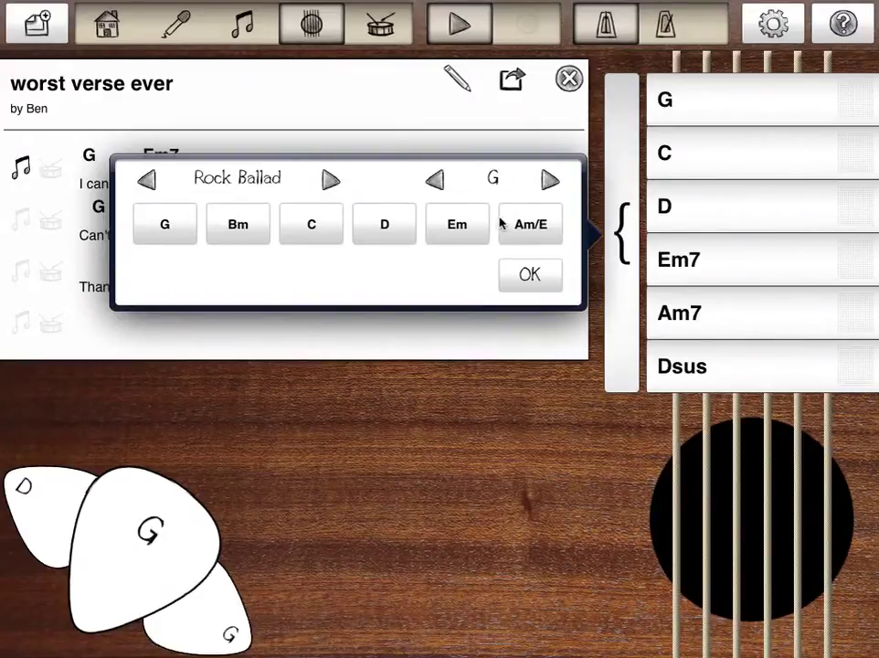
click(549, 181)
click(549, 181)
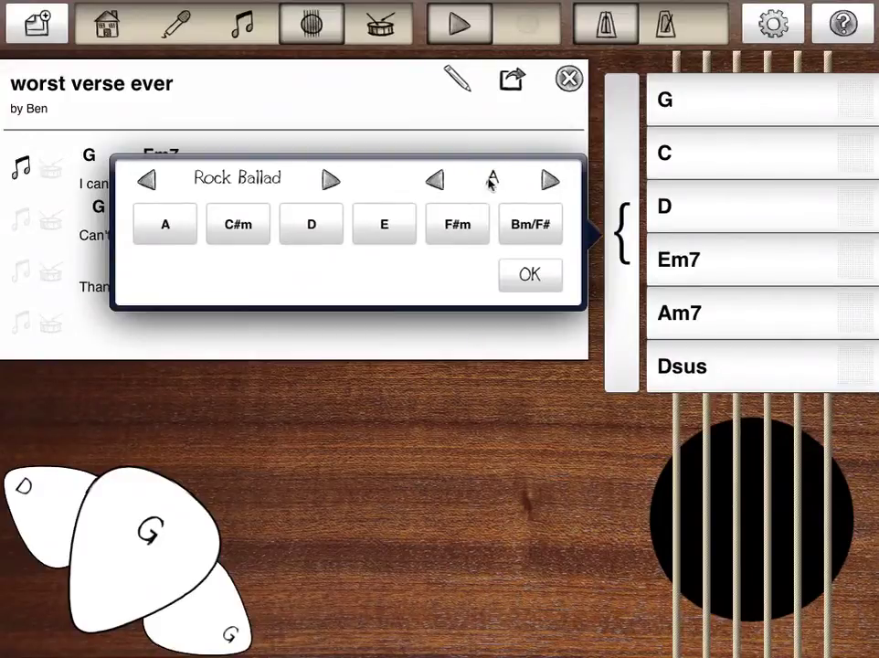
click(531, 275)
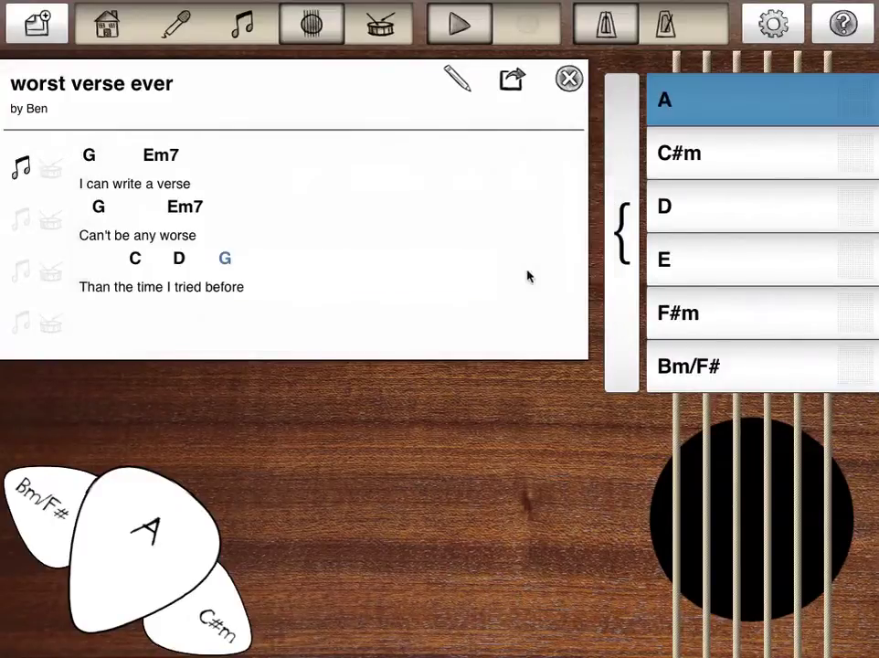
Step: Change the first chord of the set to Am11/B# and preview it, then view the C#m chord's options
click(664, 105)
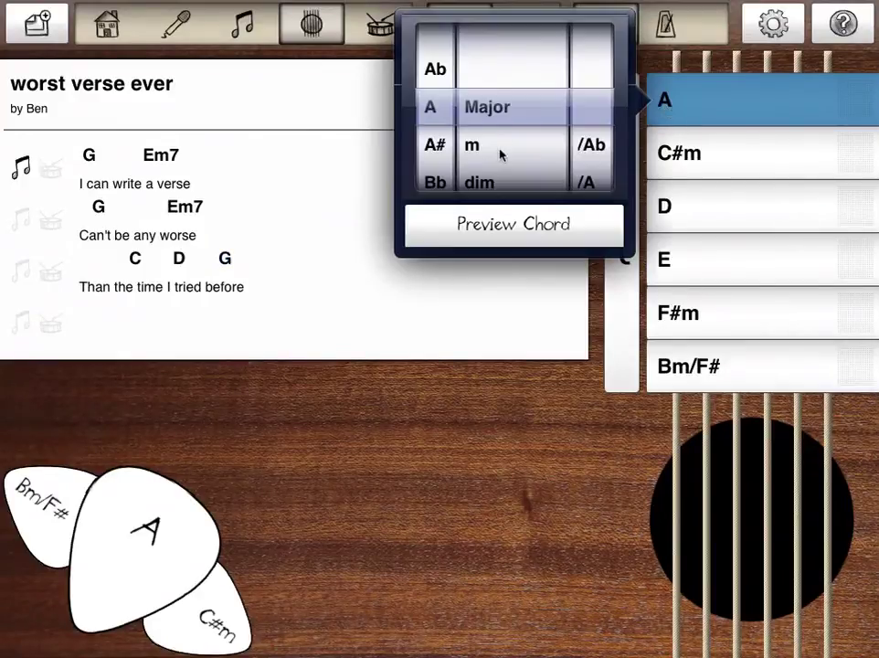
drag(503, 151, 515, 68)
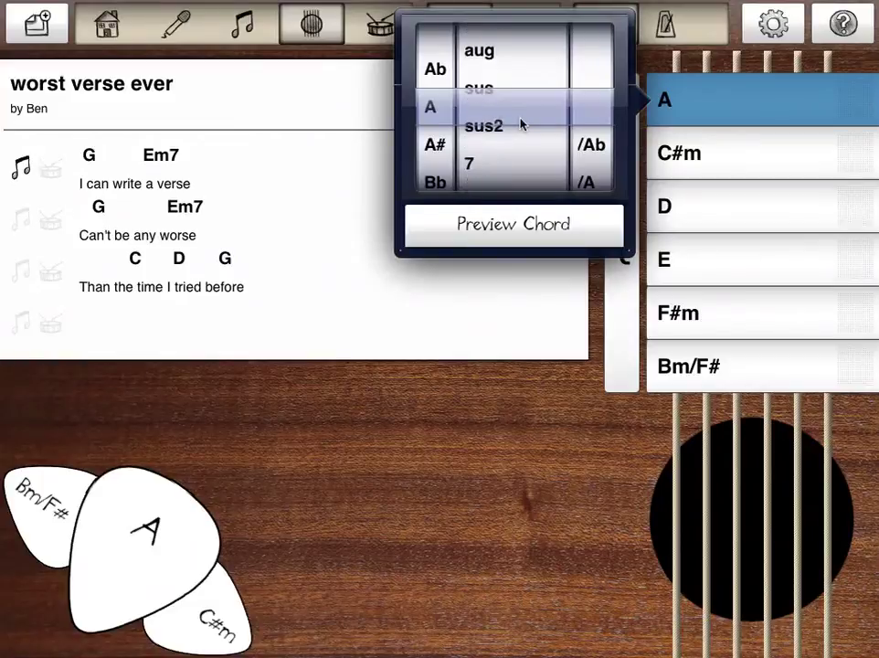
drag(518, 155, 527, 130)
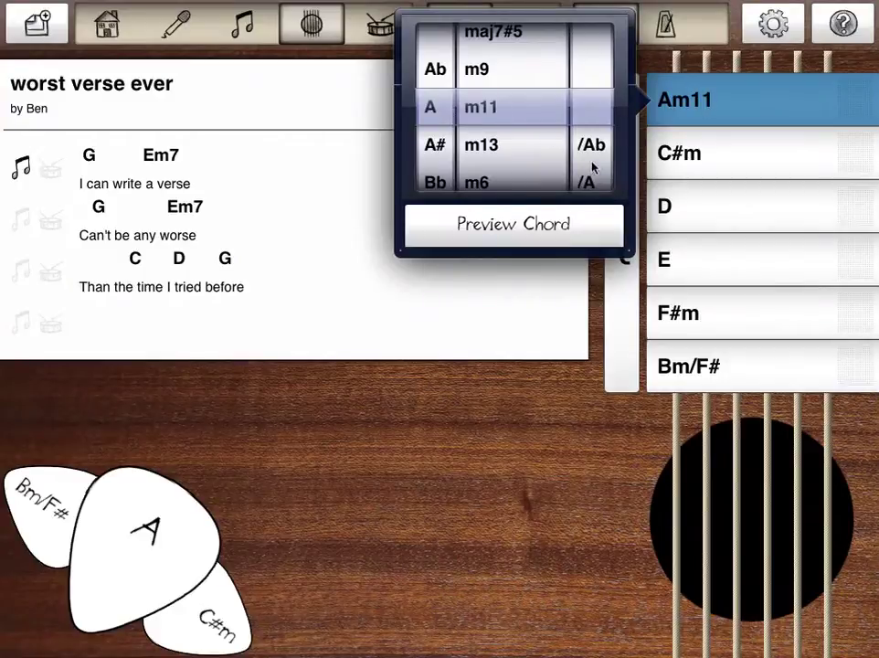
drag(582, 153, 594, 98)
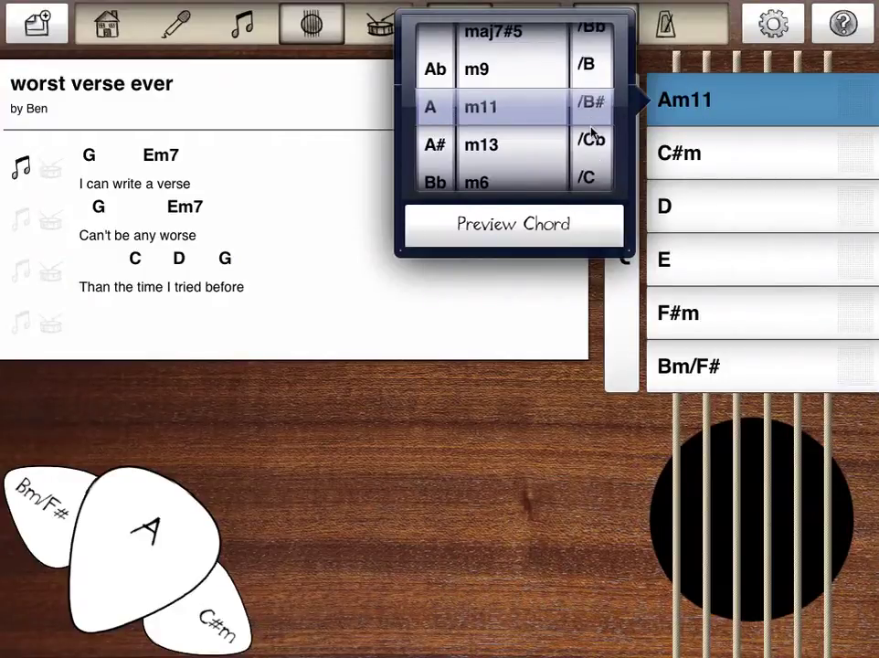
click(528, 223)
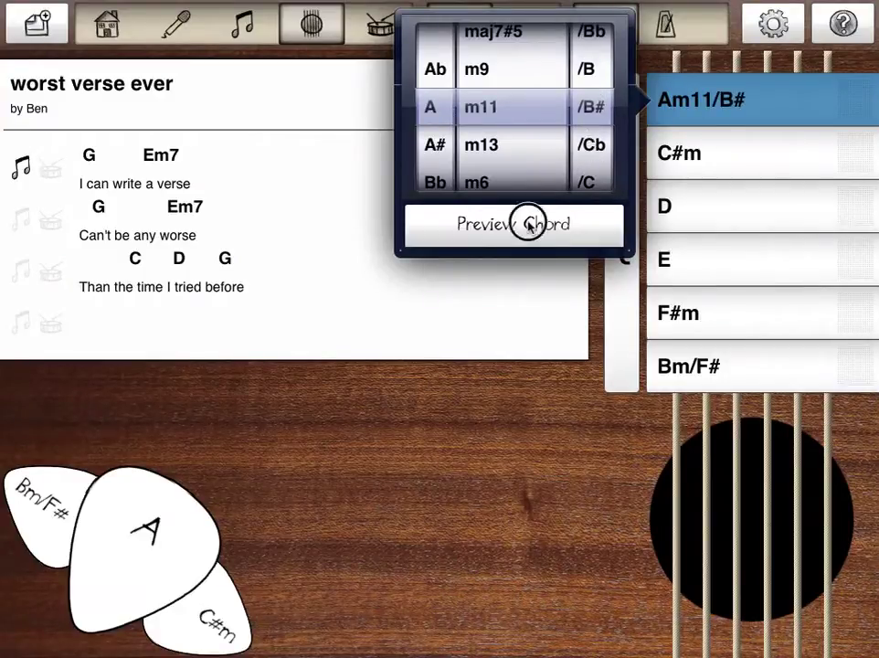
click(525, 294)
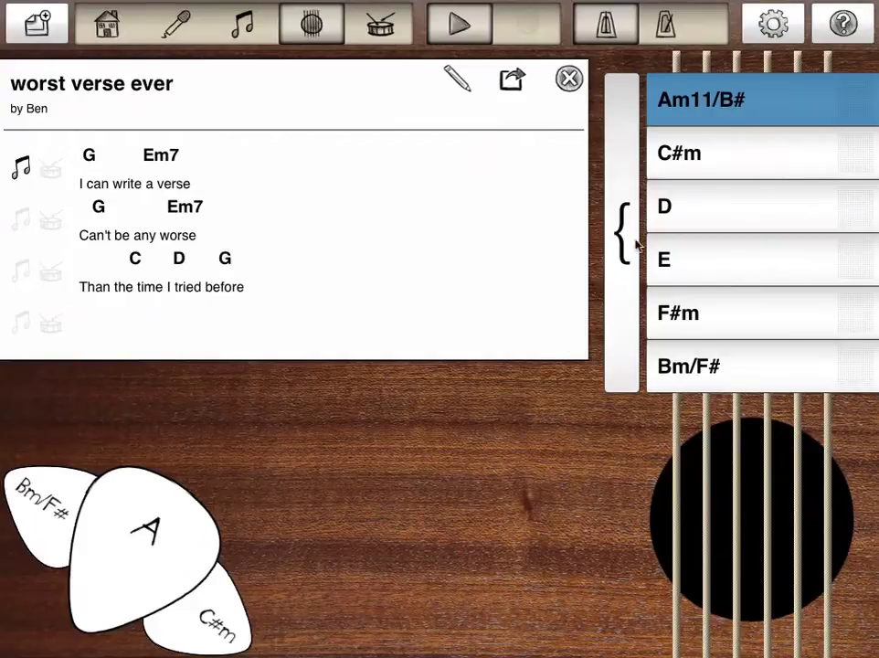
click(676, 156)
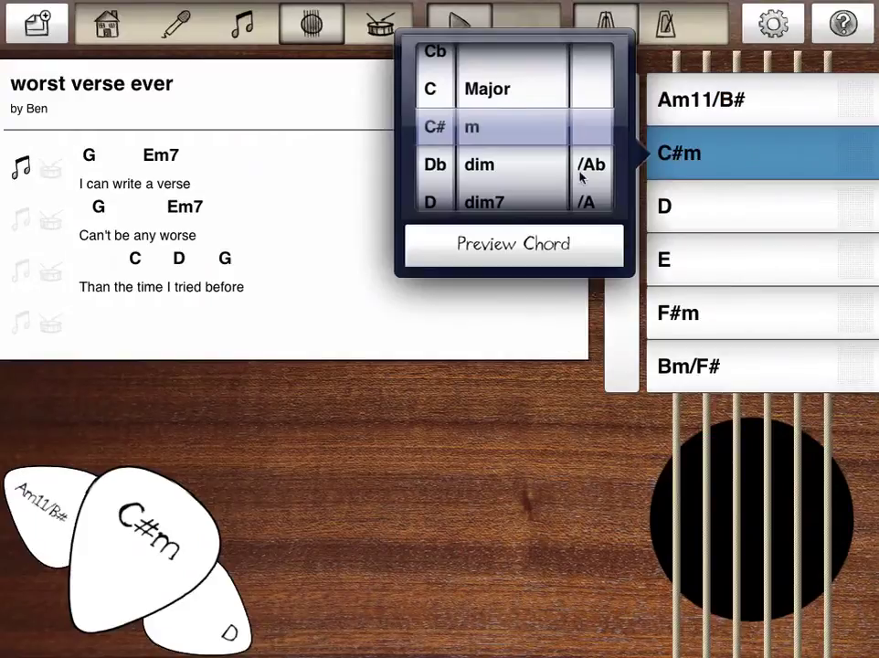
click(681, 209)
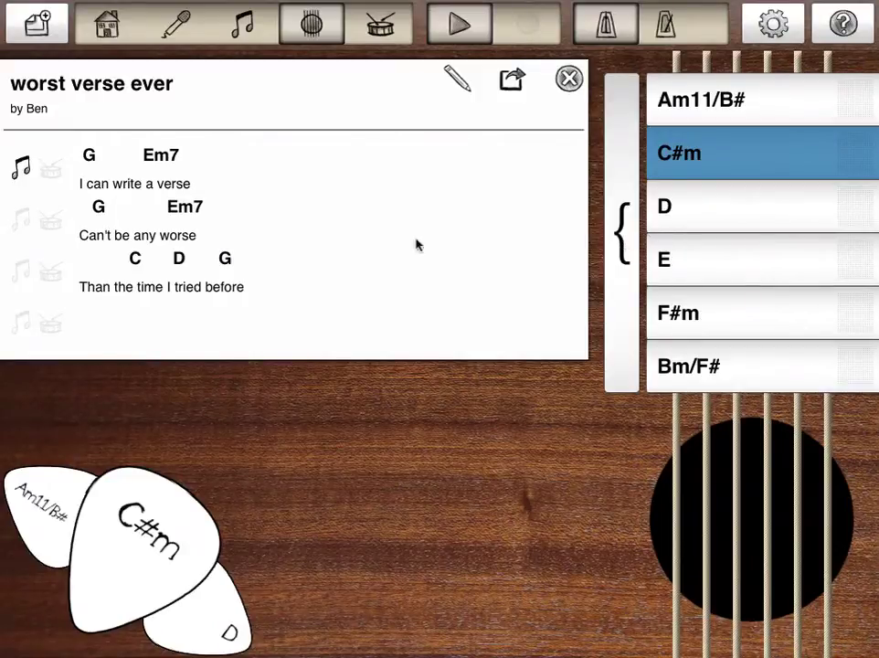
Step: Open a drum idea for the first lyric line and try Steering Wheel, Back of a Chair, Kick + Snare and The Snare
click(53, 174)
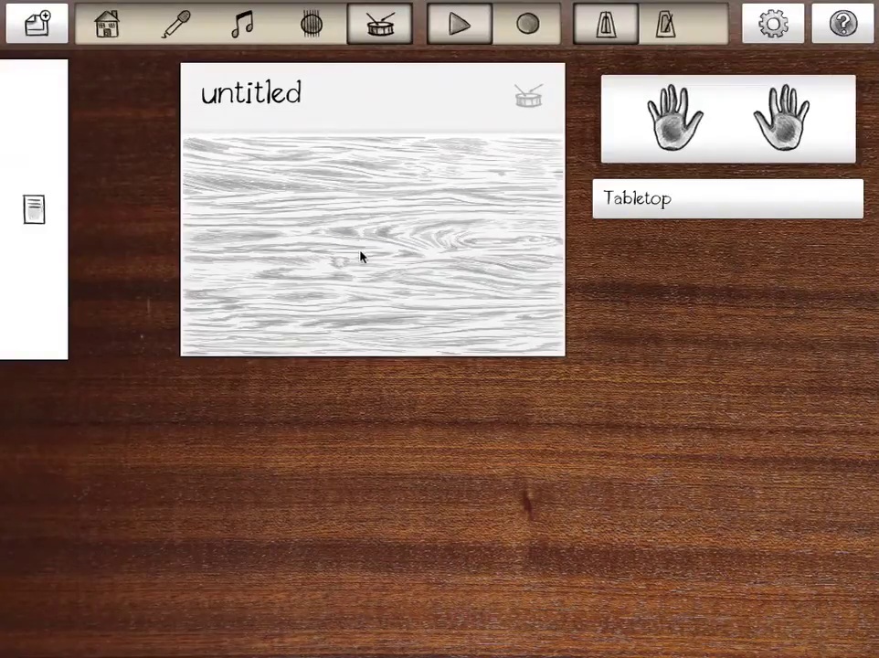
click(676, 207)
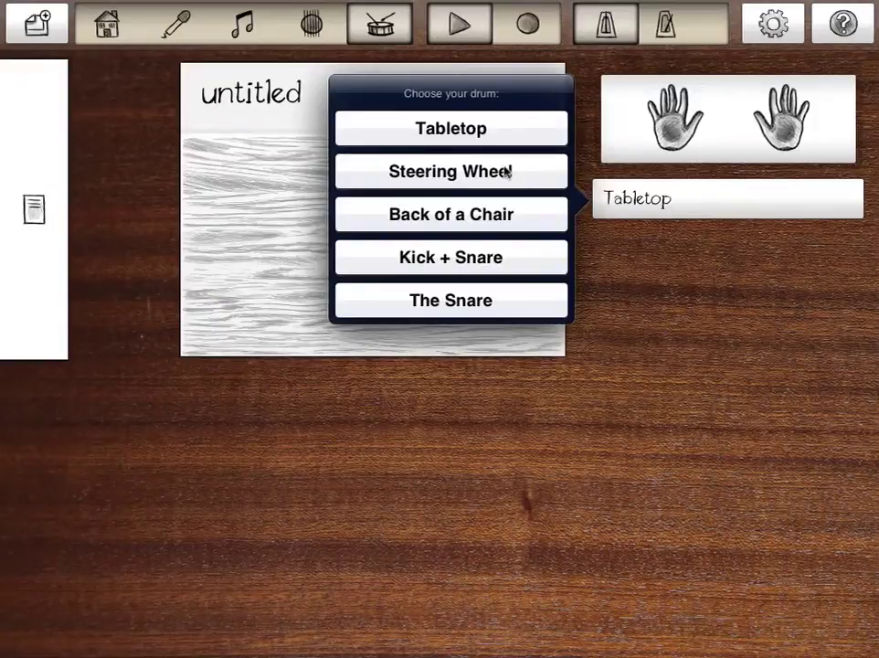
click(507, 172)
click(676, 200)
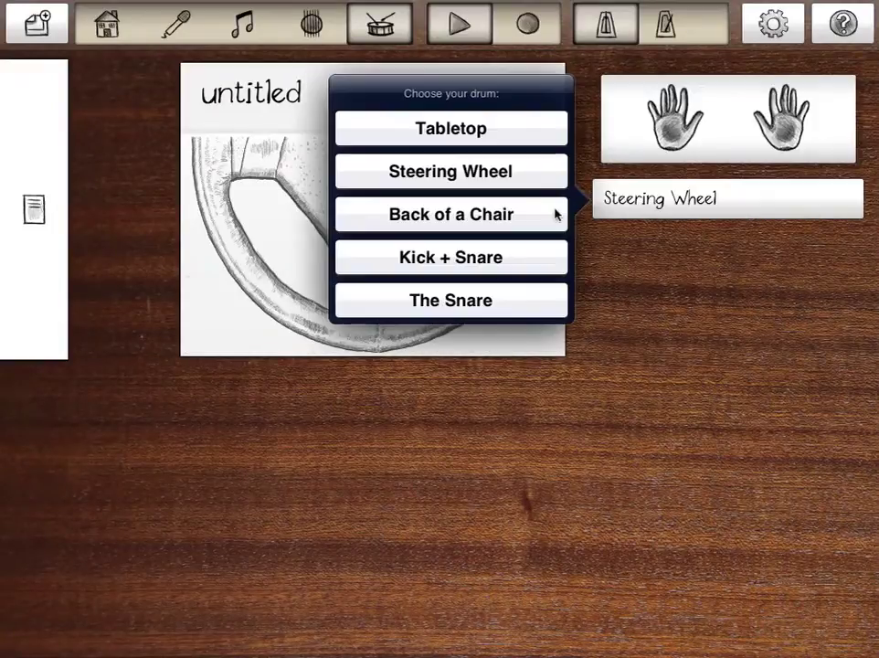
click(548, 215)
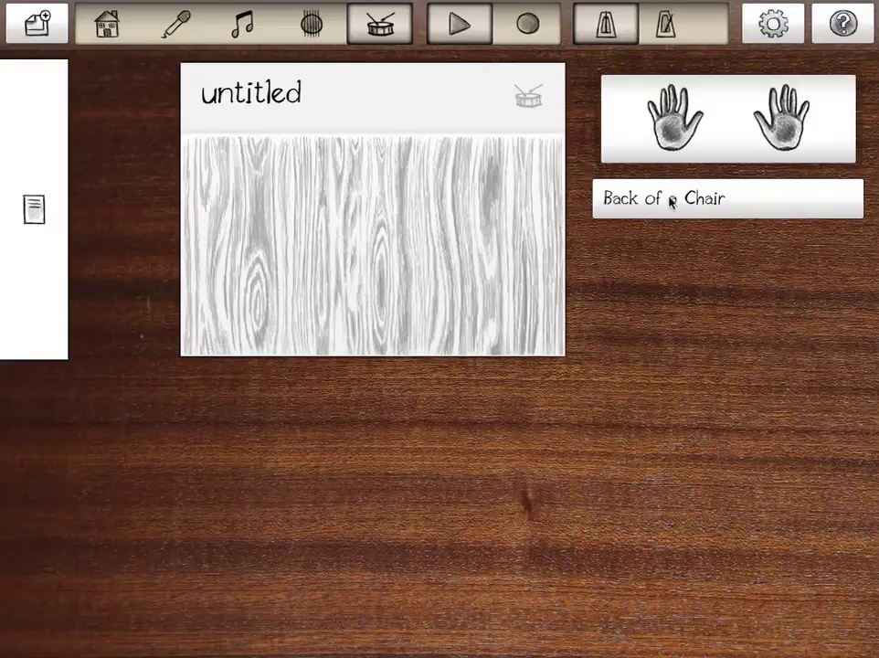
click(672, 202)
click(533, 260)
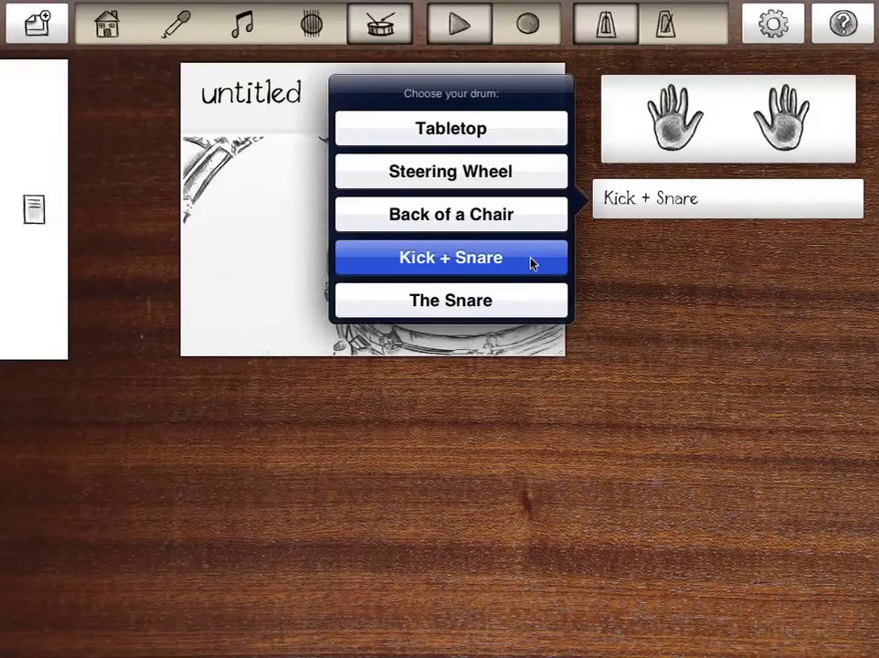
click(673, 198)
click(515, 301)
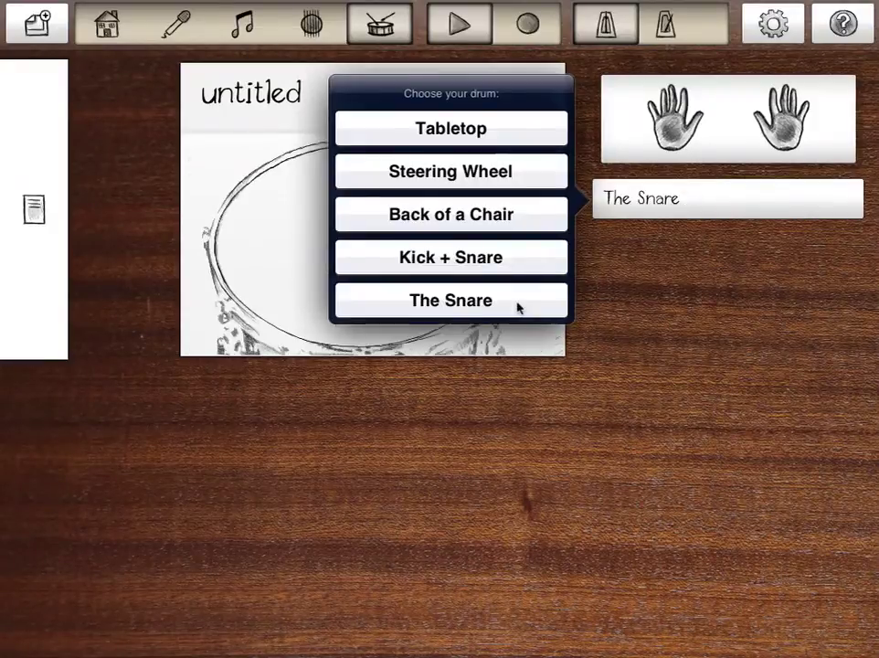
Step: Set the drum to Steering Wheel and audition the sounds of different parts of the wheel
click(669, 202)
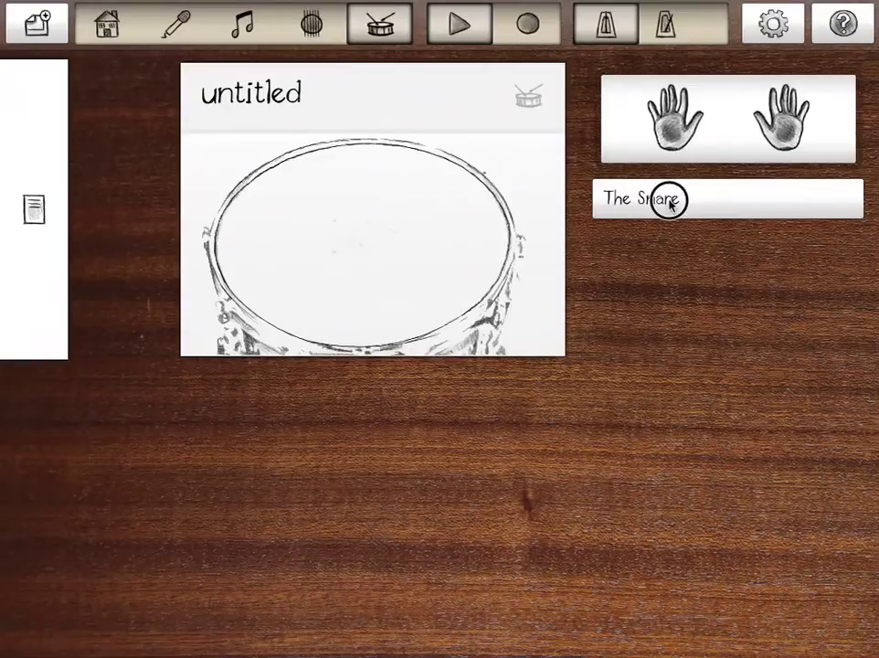
click(500, 173)
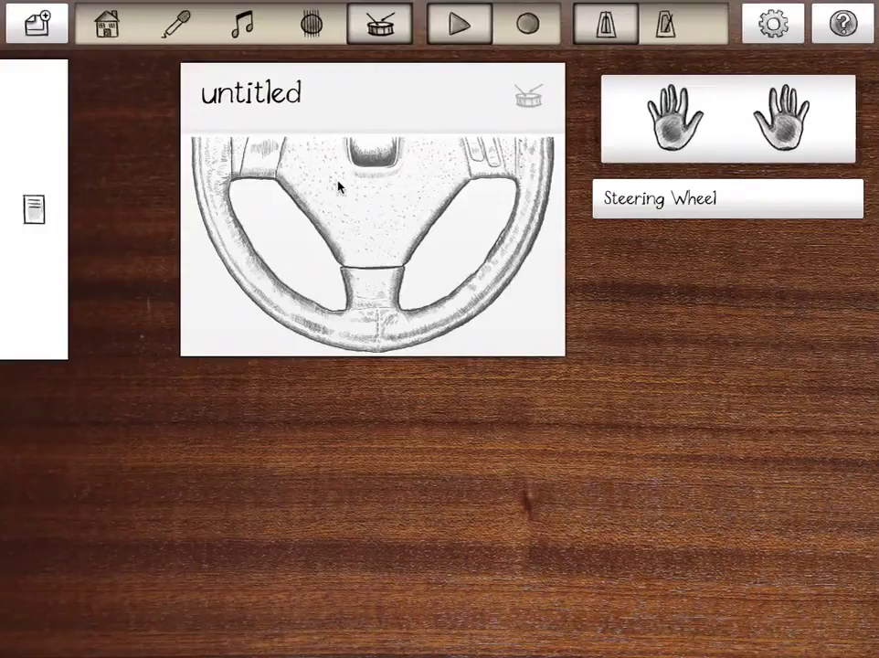
click(222, 170)
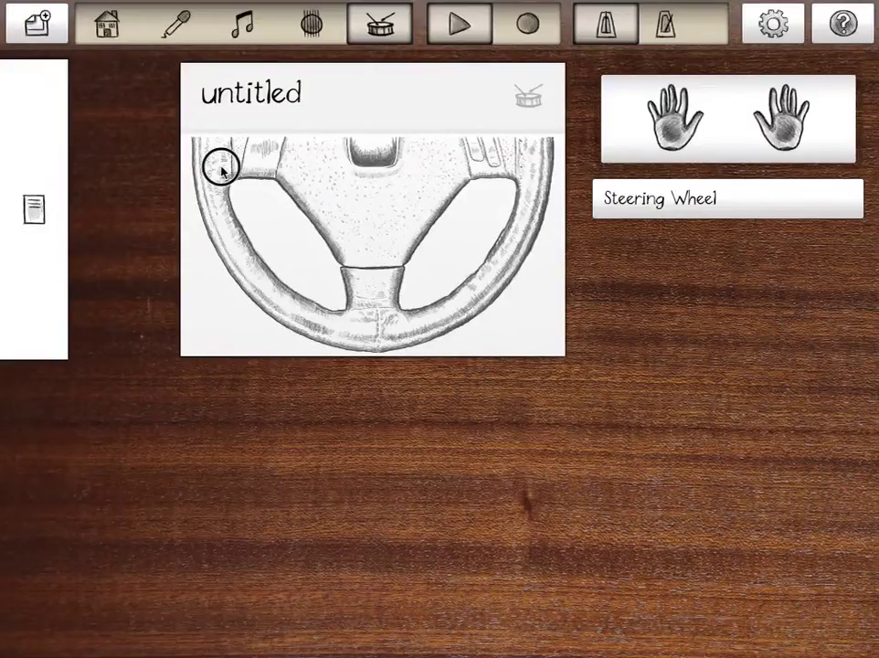
click(341, 143)
click(283, 157)
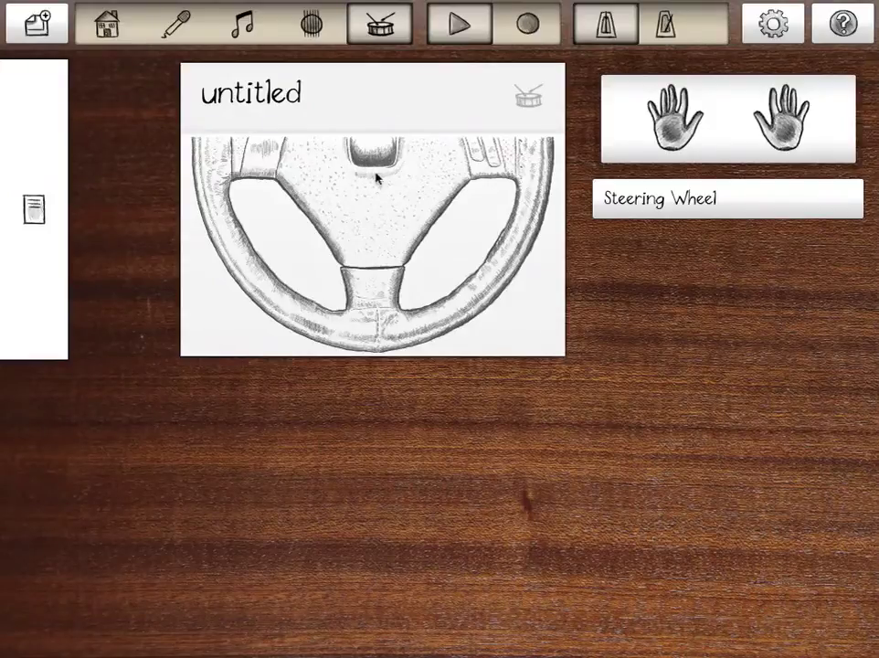
Step: Enlarge the Steering Wheel drum pad to full screen and turn on the metronome at a tempo of 78
click(724, 141)
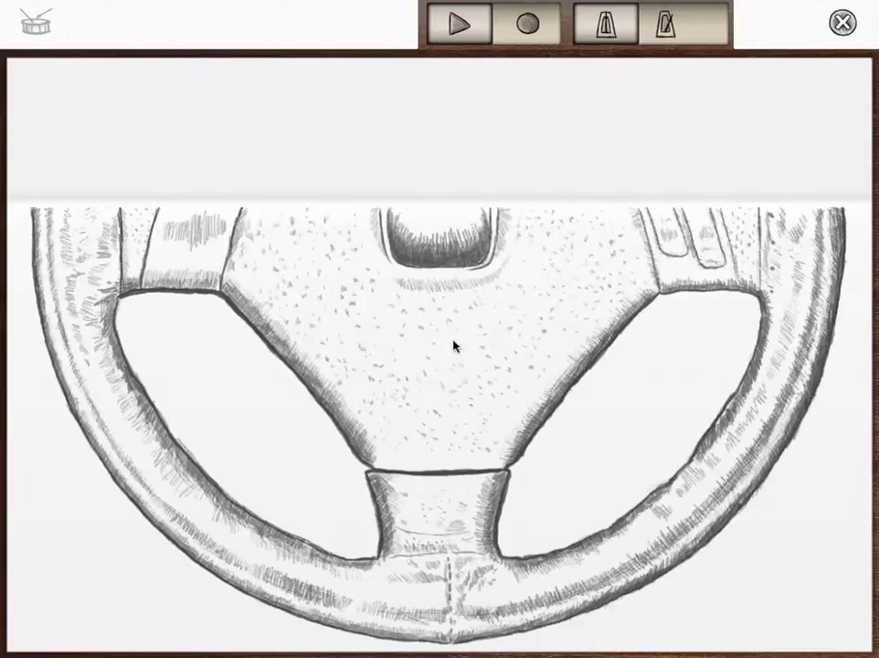
drag(608, 27, 728, 20)
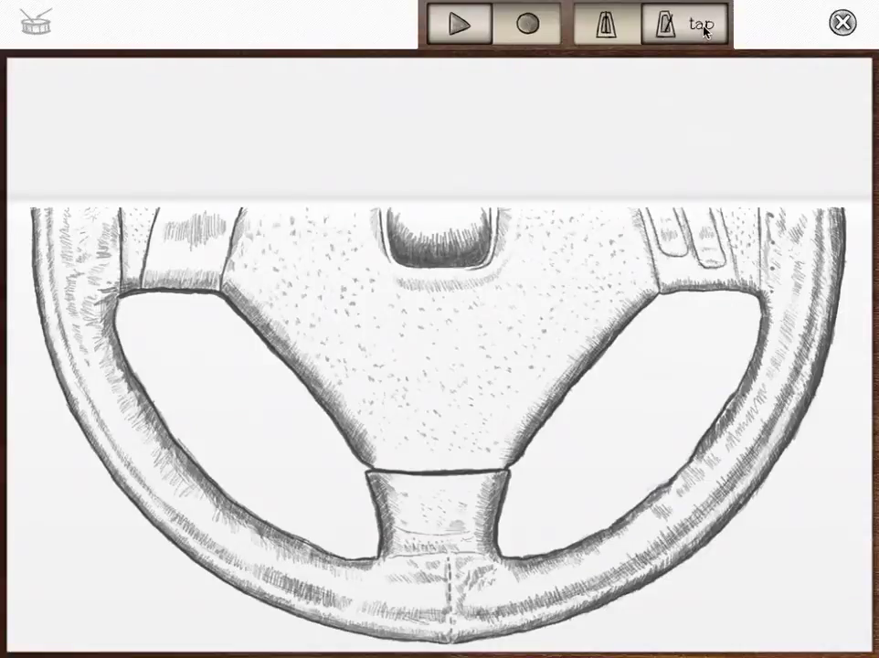
click(702, 26)
click(466, 28)
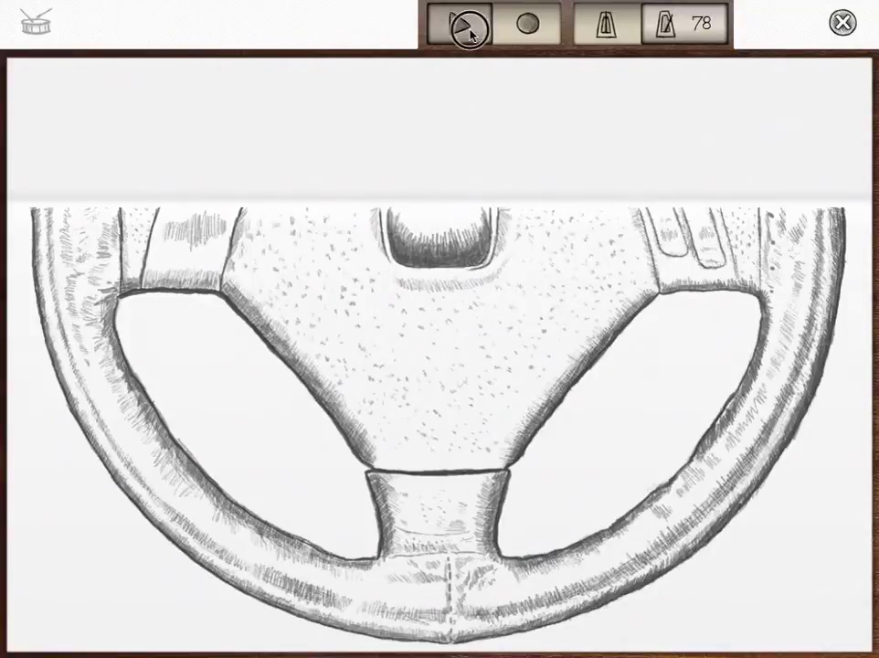
Step: Record a short beat on the rim and centre of the steering wheel
click(530, 28)
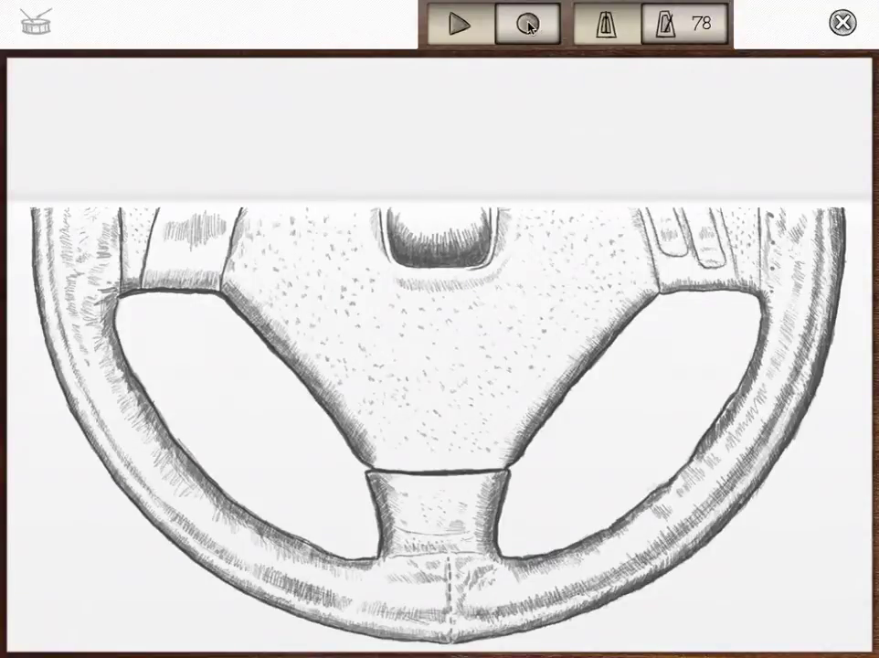
click(530, 28)
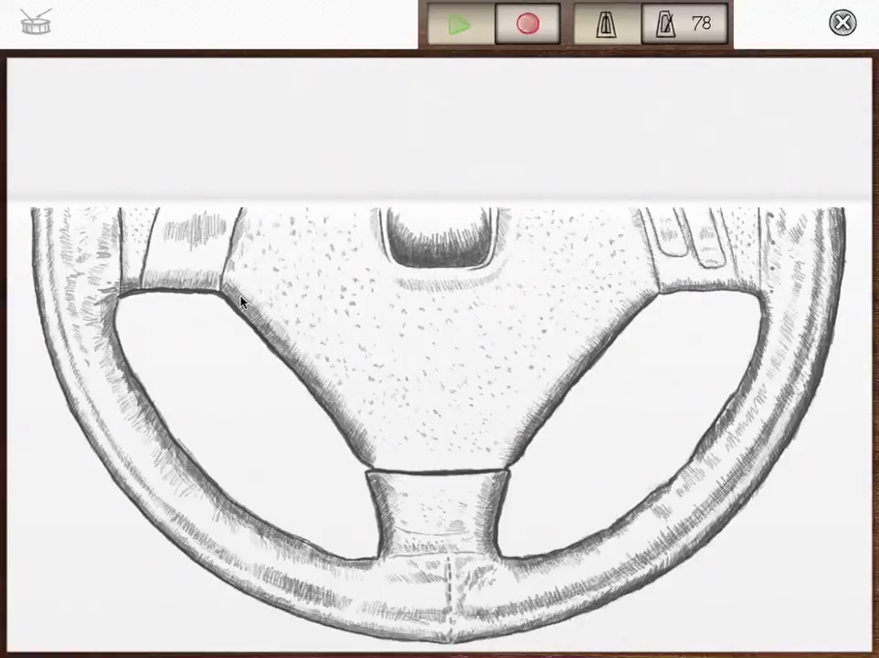
click(92, 256)
click(34, 226)
click(436, 222)
click(534, 25)
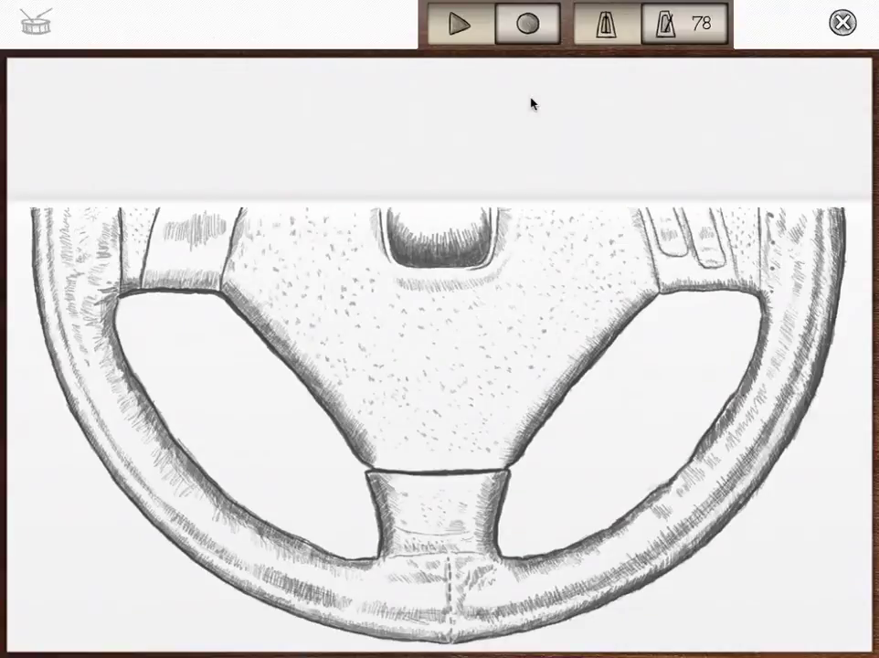
Step: Play back the recorded beat outside the enlarged drum pad and return to the song's lyric sheet
click(843, 24)
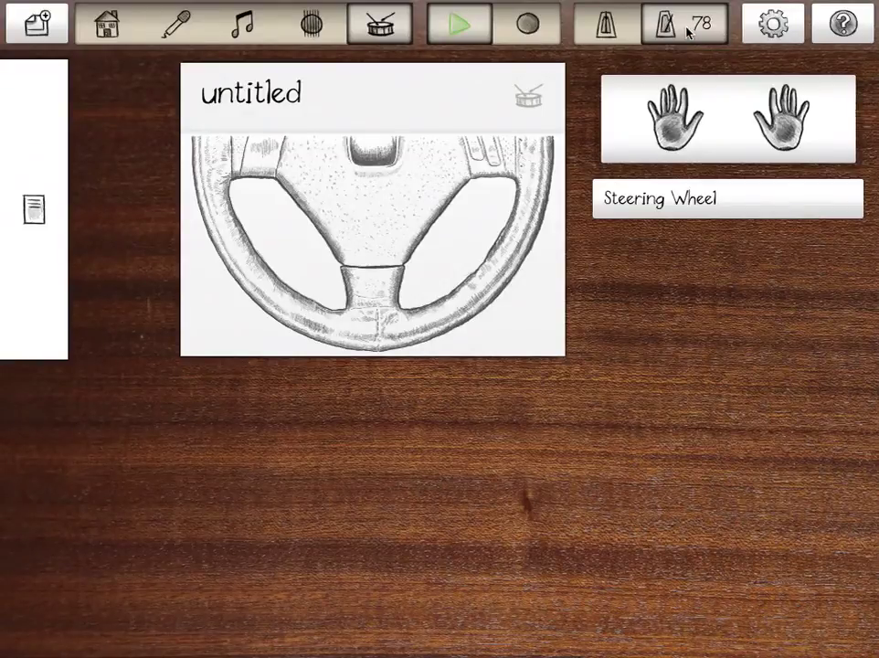
click(462, 26)
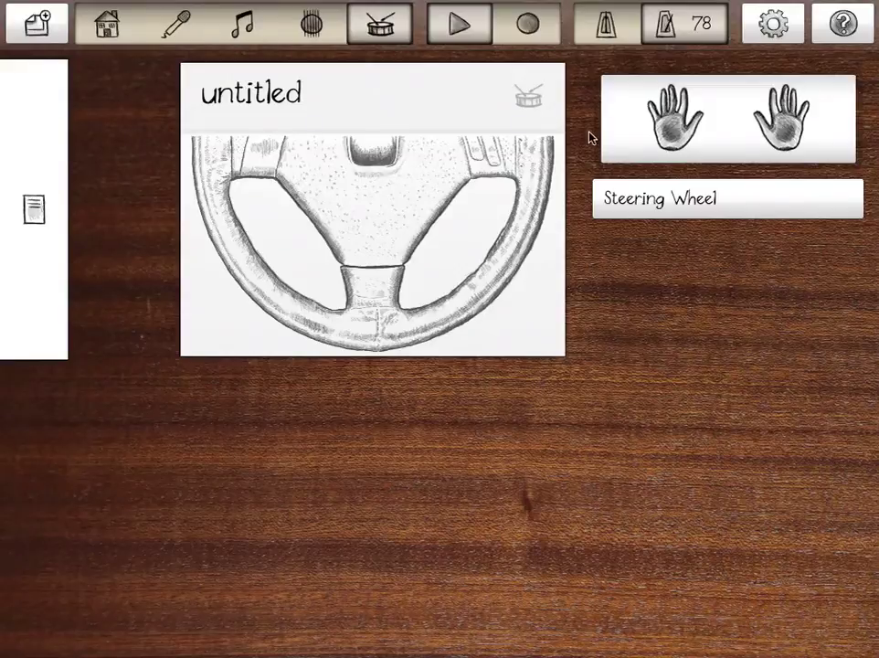
click(37, 209)
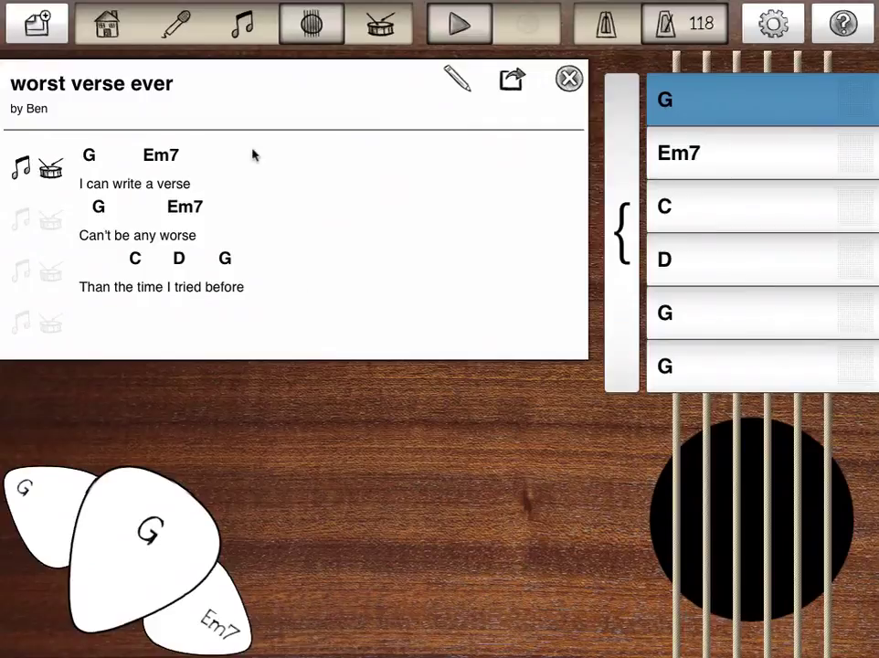
click(341, 202)
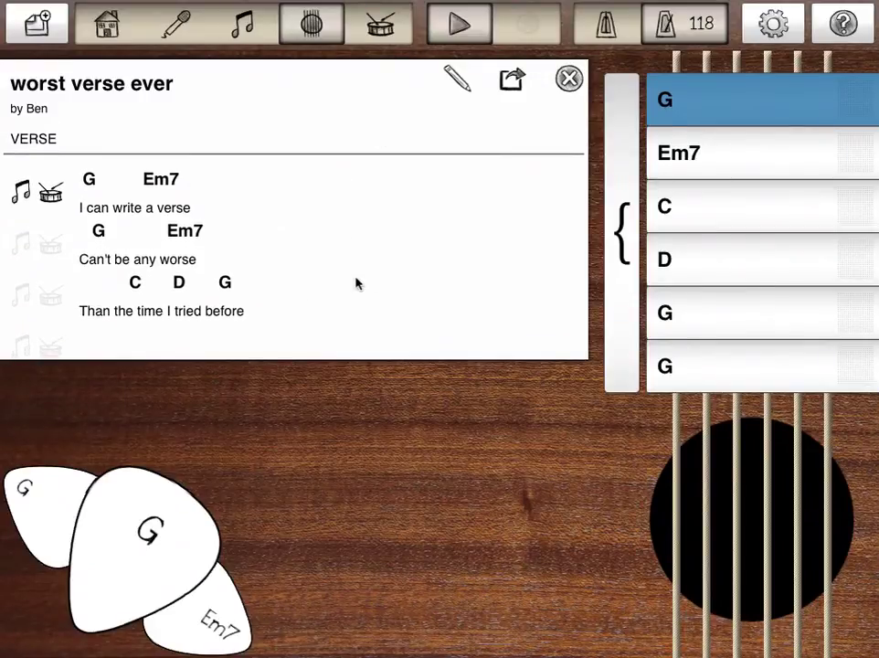
drag(357, 285, 380, 142)
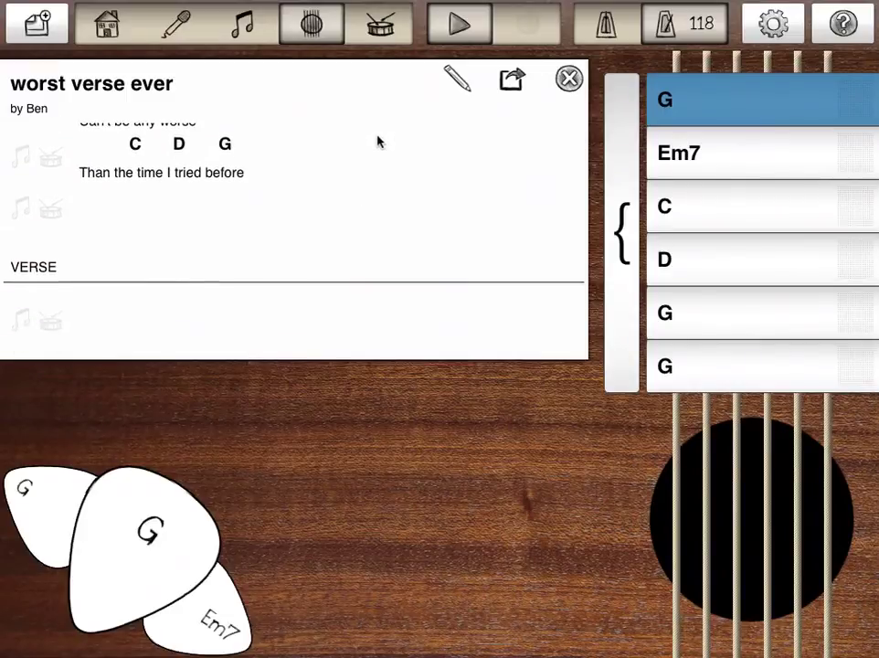
Step: Rename the second VERSE section heading below the lyrics as CHORUS
click(37, 267)
click(38, 268)
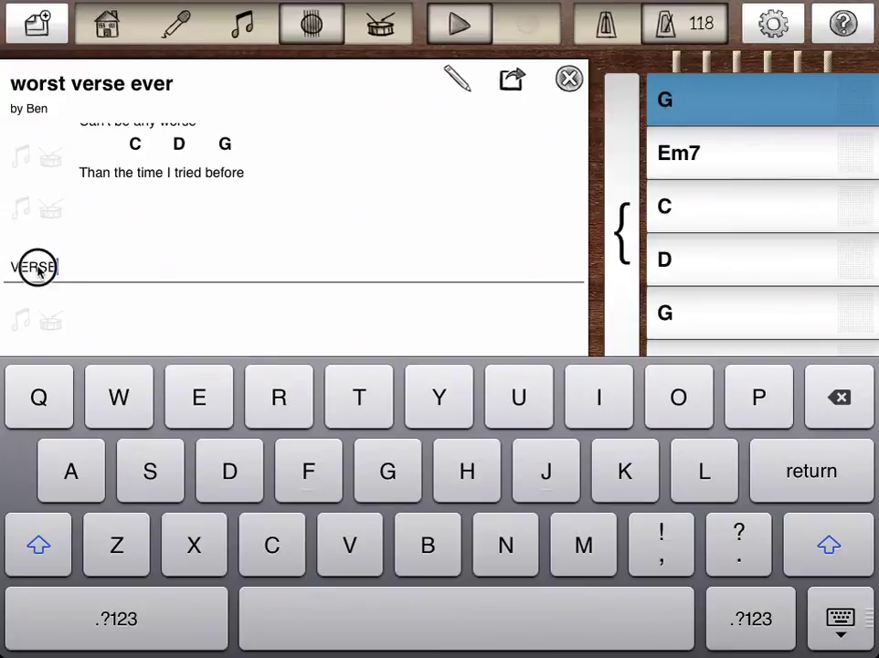
double_click(37, 268)
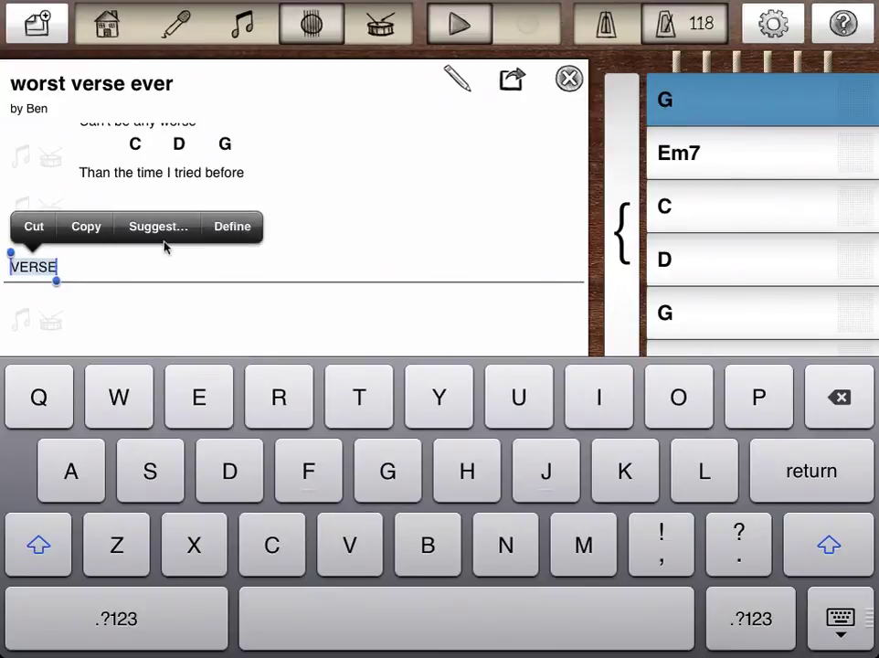
text(cHORUS)
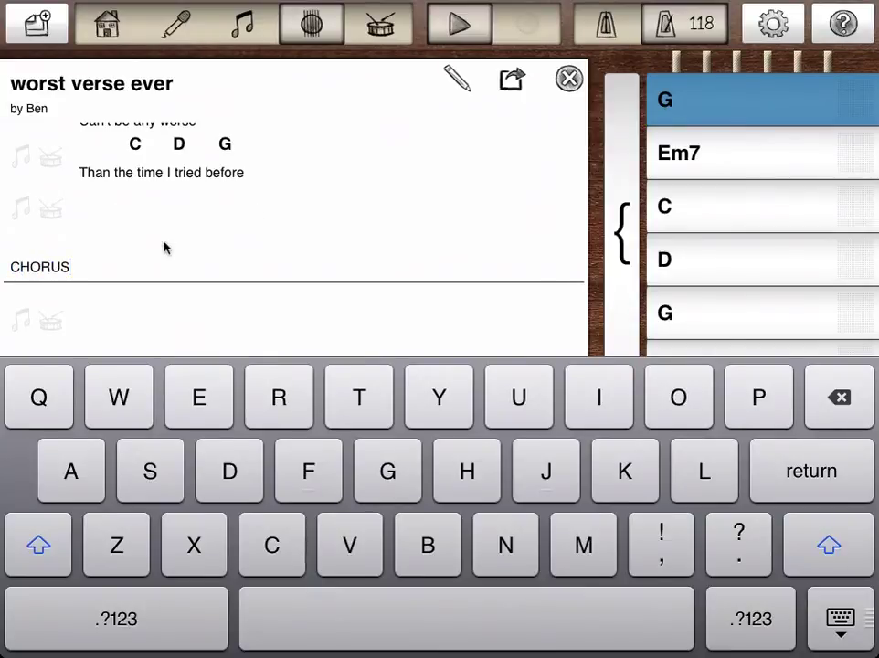
key(Return)
Step: Share the song "worst verse ever" from its lyric sheet using the Email PDF option
drag(378, 177, 385, 355)
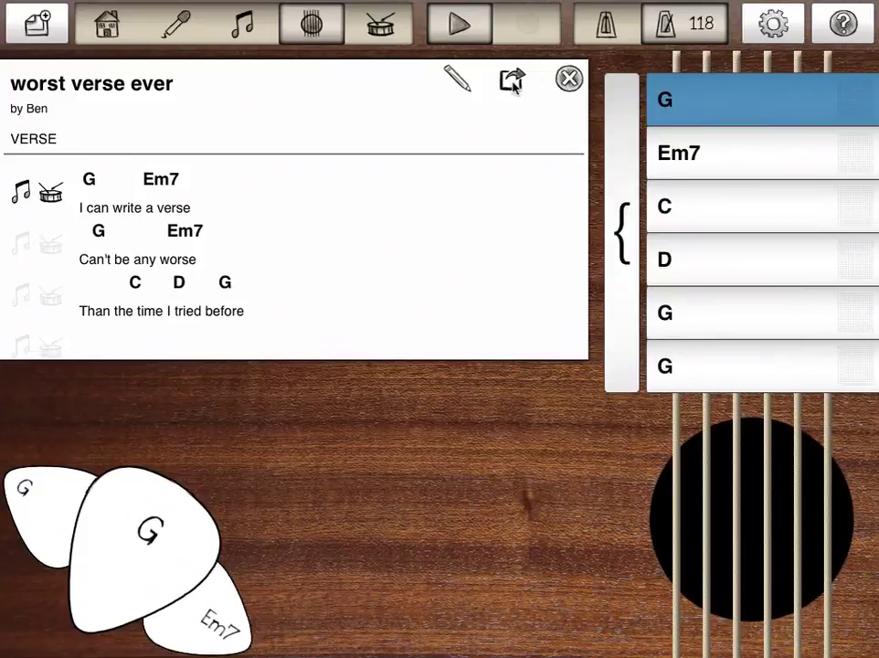
click(514, 84)
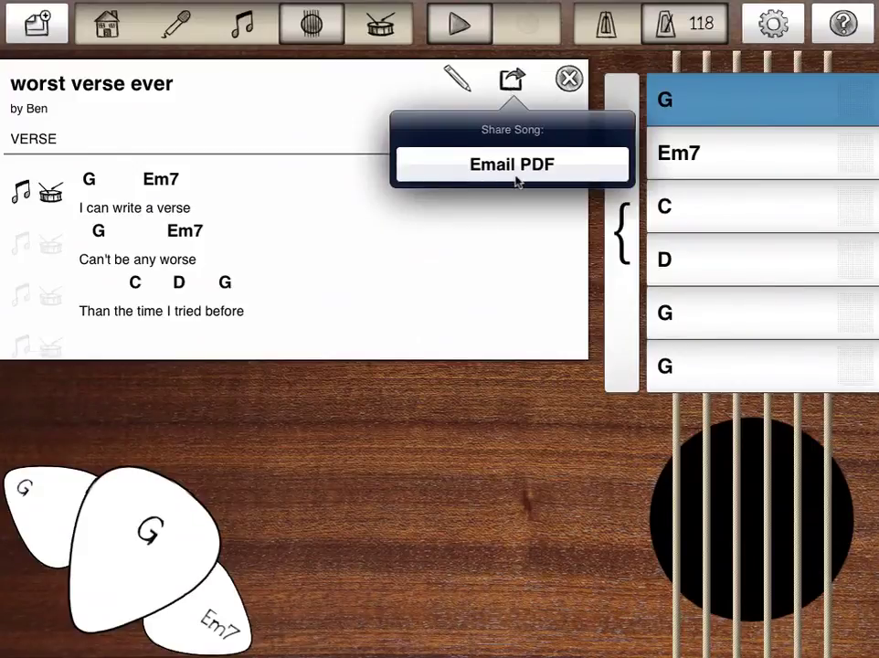
click(443, 174)
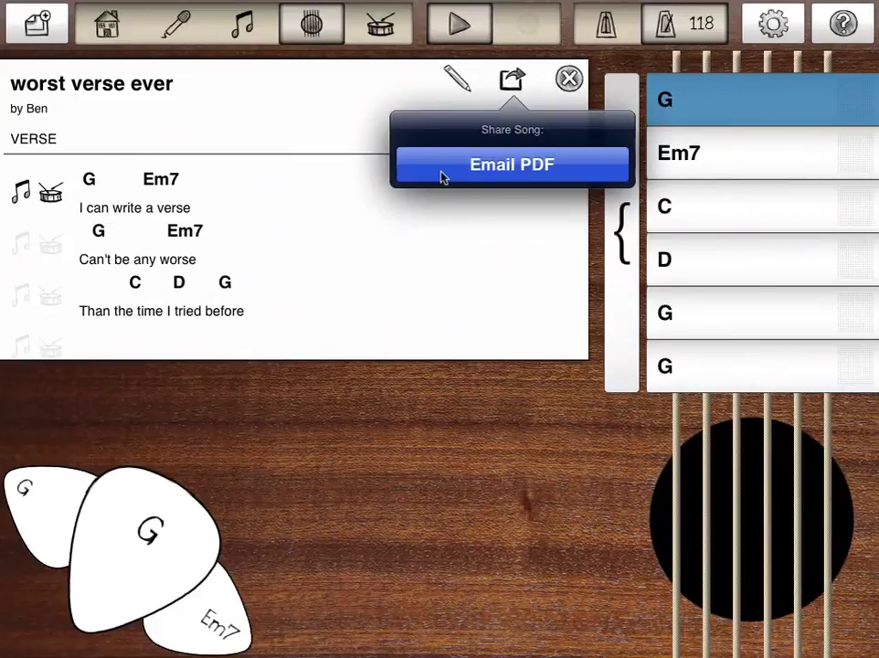